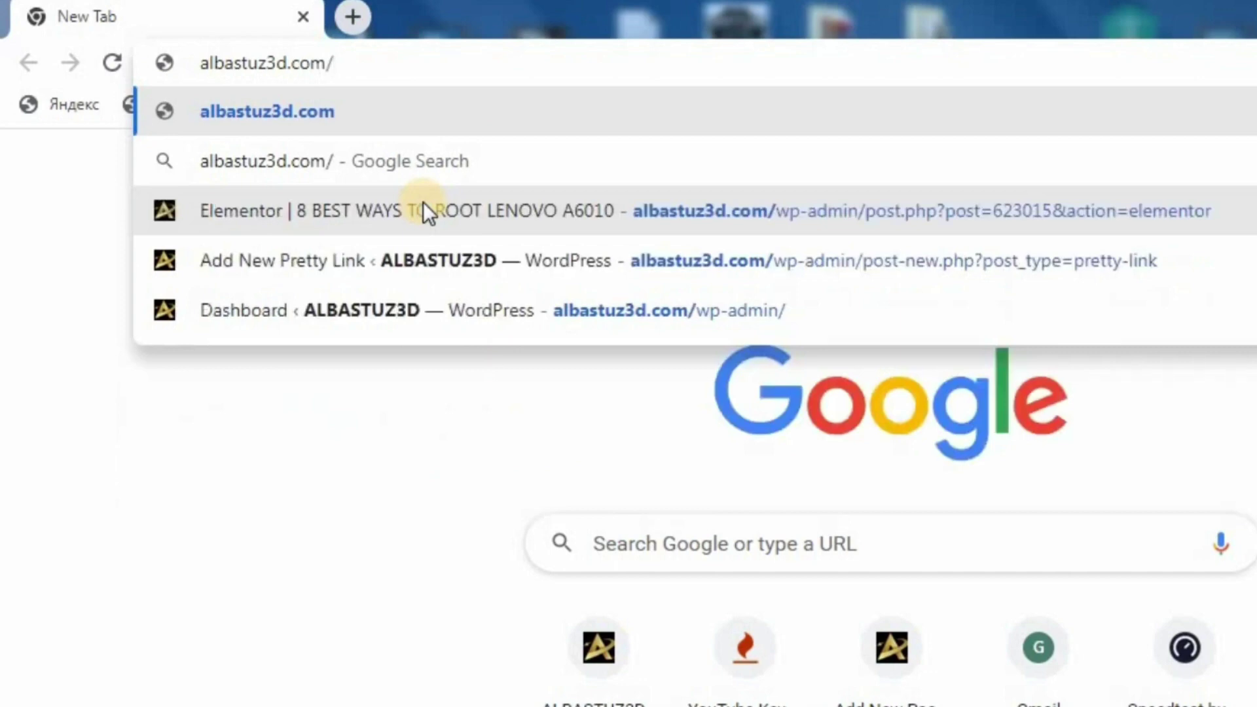
Go to albastuz3d.com/m200 and start downloading the D.Light M200 firmware archive, saving it in D:\Compressed
{"action": "type", "text": "m200"}
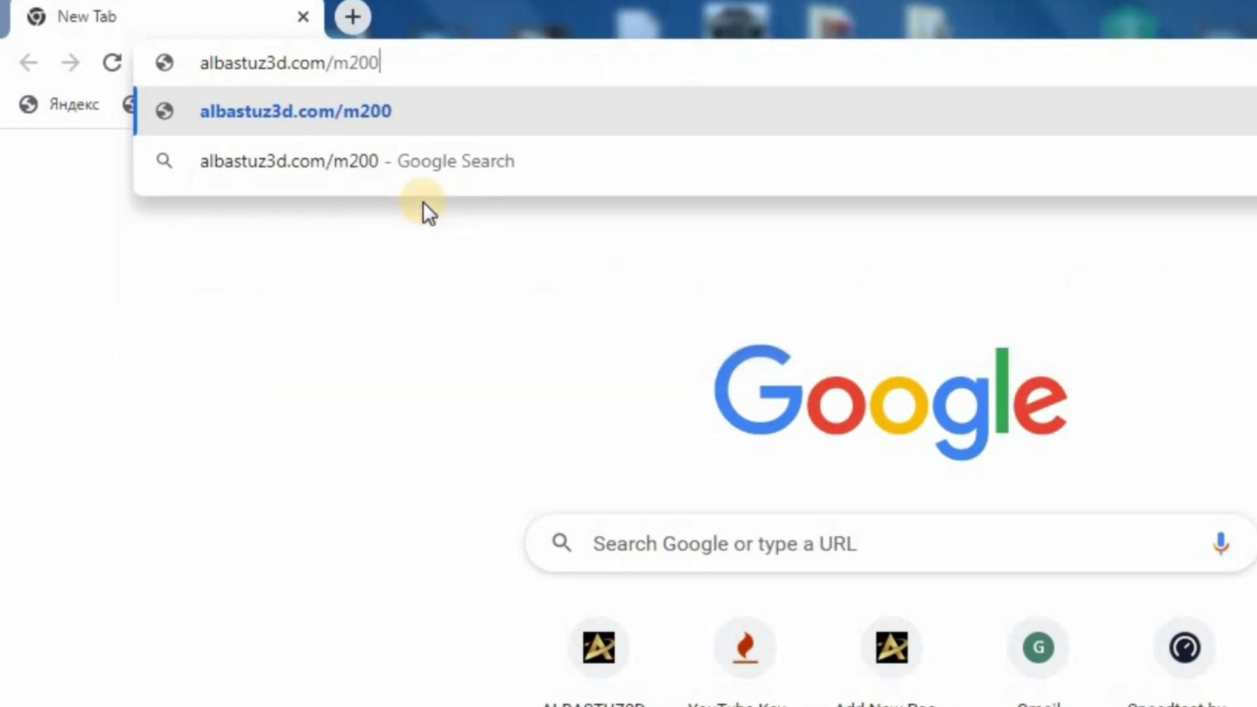
{"action": "key", "text": "Return"}
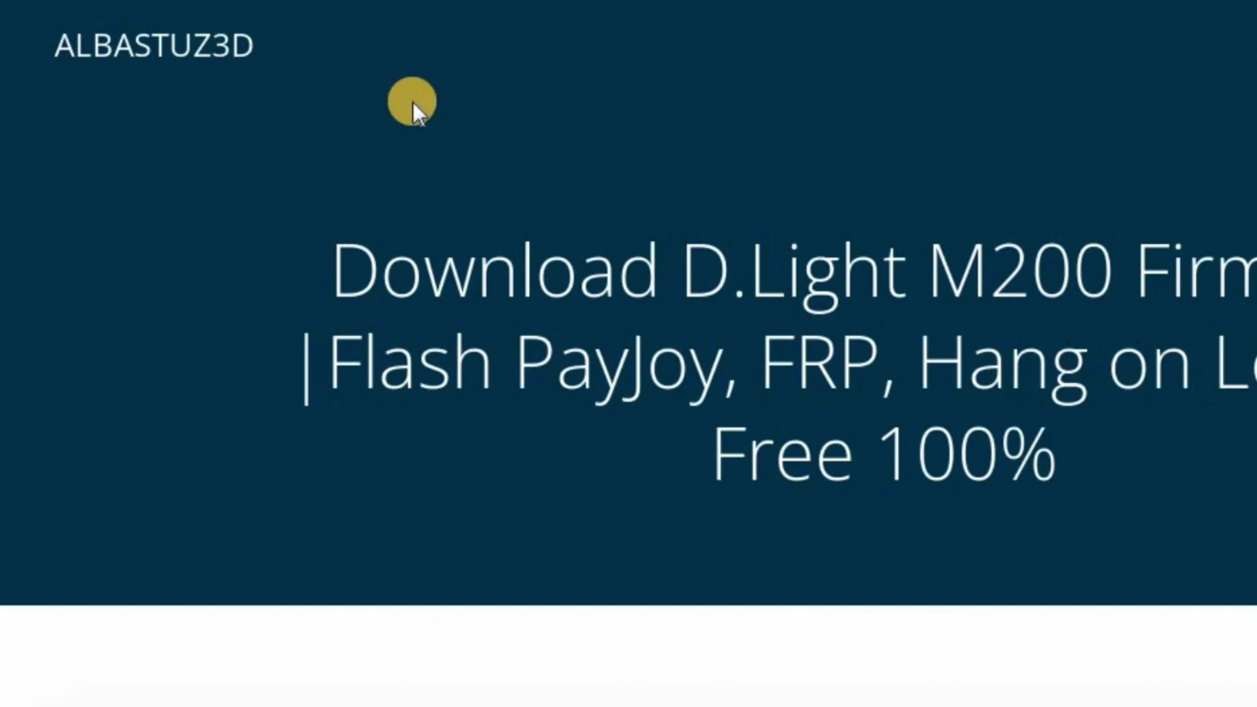
{"action": "scroll", "coordinate": [414, 102], "scroll_direction": "down", "scroll_amount": 1}
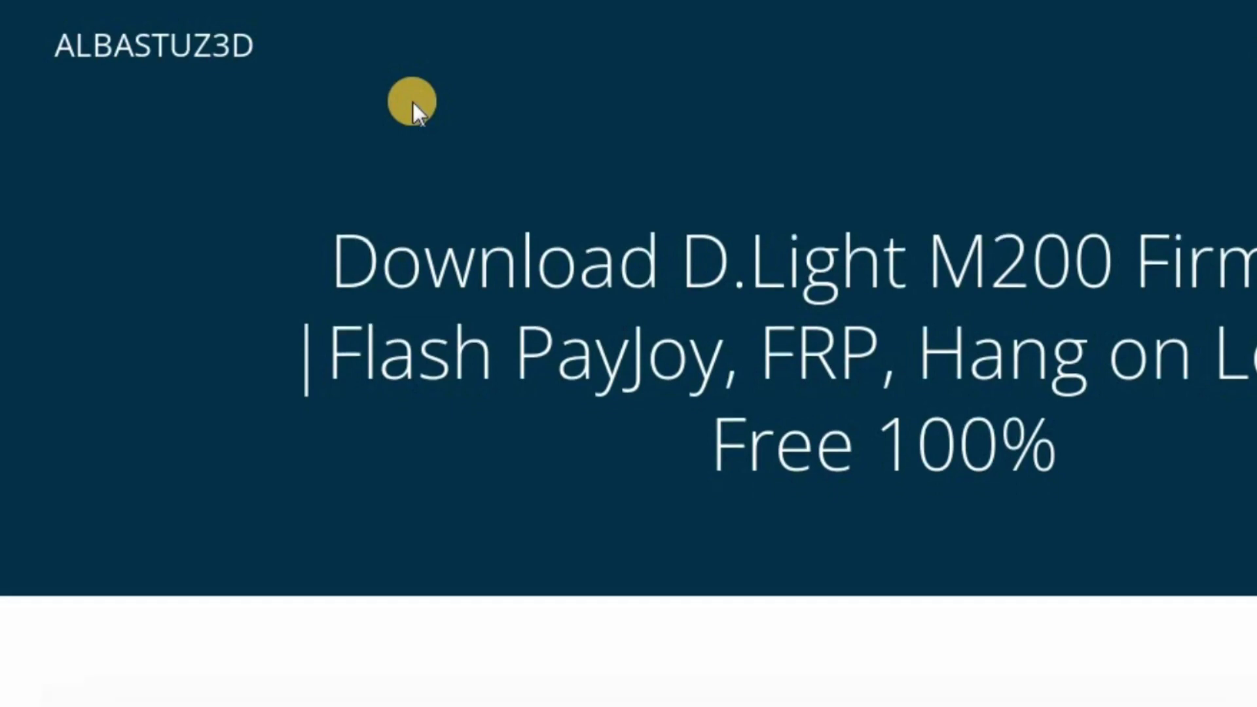
{"action": "scroll", "coordinate": [598, 135], "scroll_direction": "down", "scroll_amount": 2}
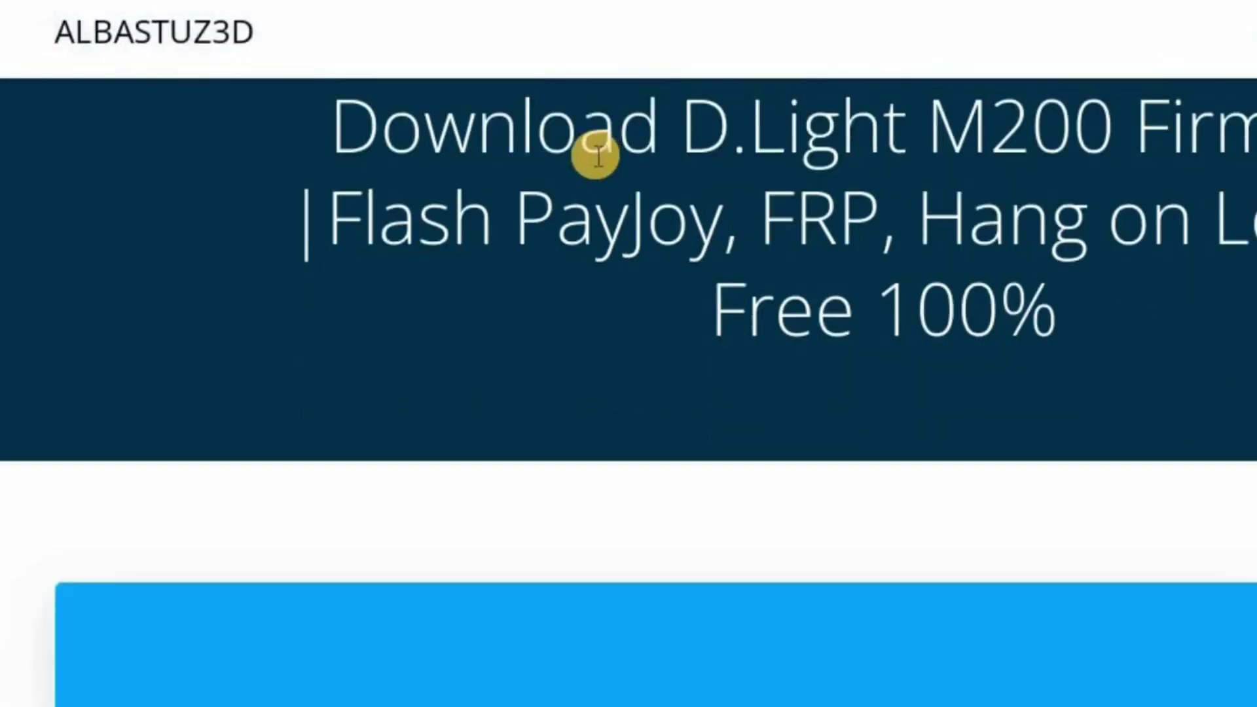
{"action": "scroll", "coordinate": [535, 268], "scroll_direction": "down", "scroll_amount": 10}
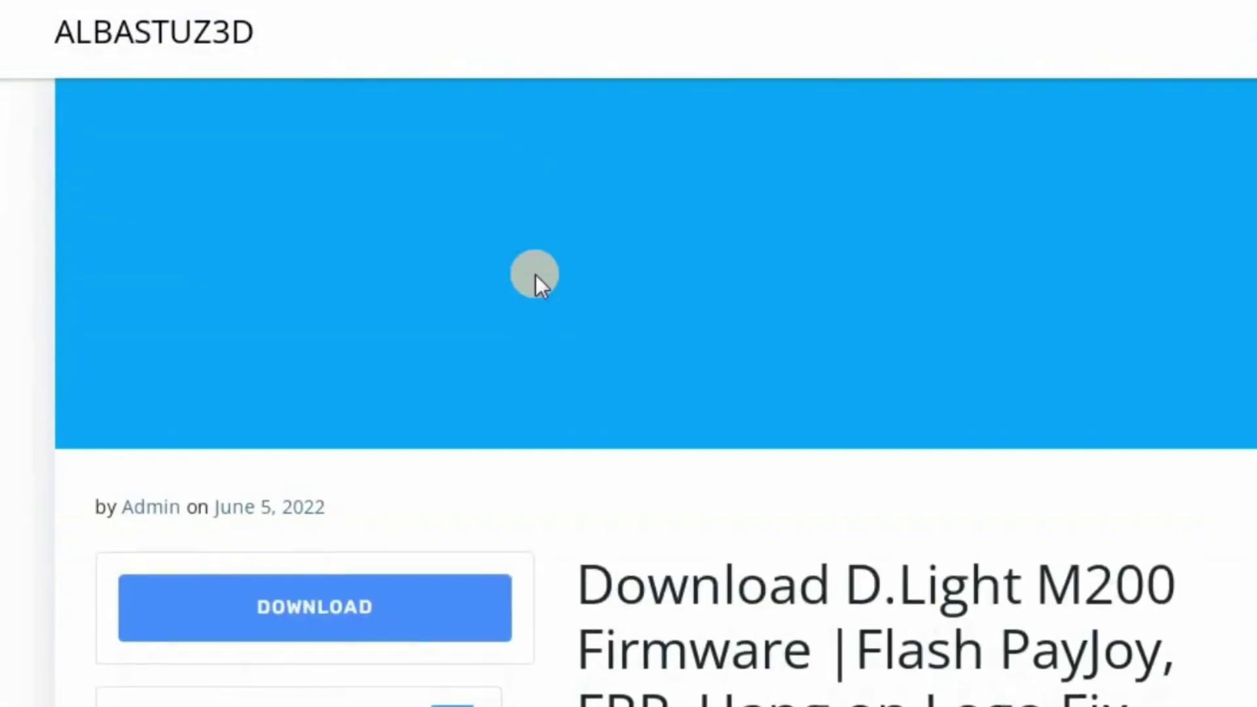
{"action": "scroll", "coordinate": [535, 275], "scroll_direction": "down", "scroll_amount": 3}
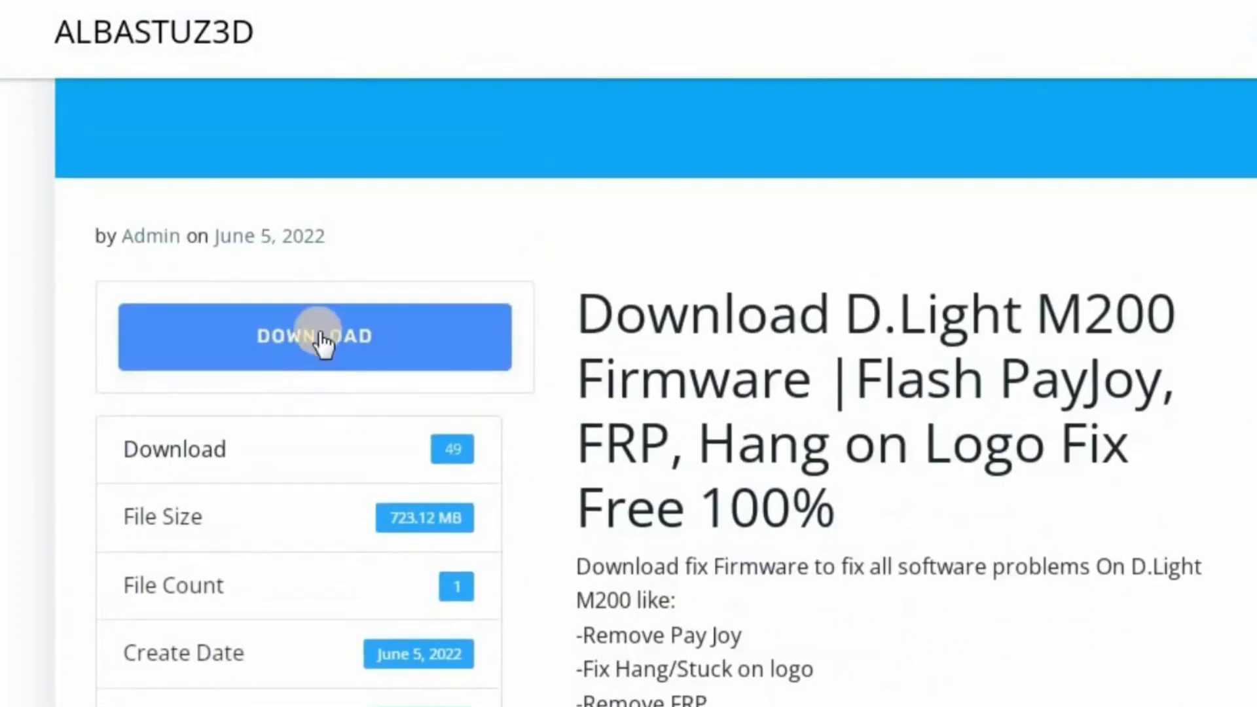
{"action": "left_click", "coordinate": [340, 330]}
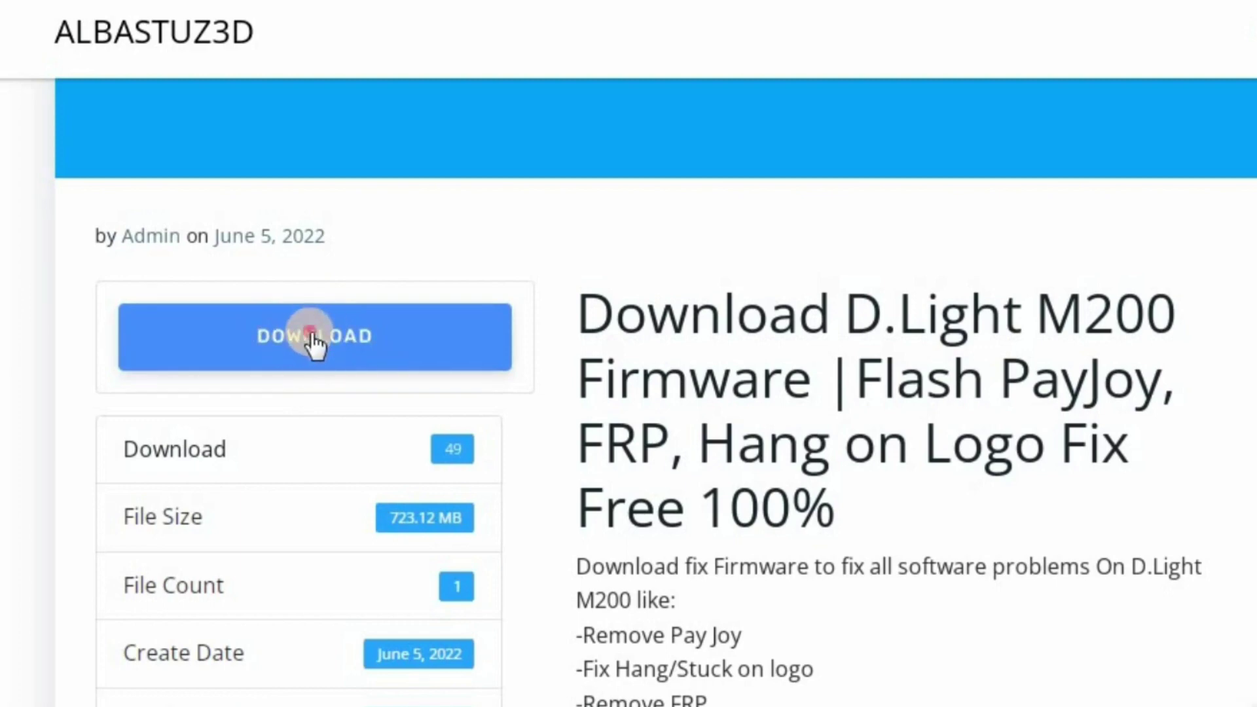
{"action": "left_click", "coordinate": [312, 337]}
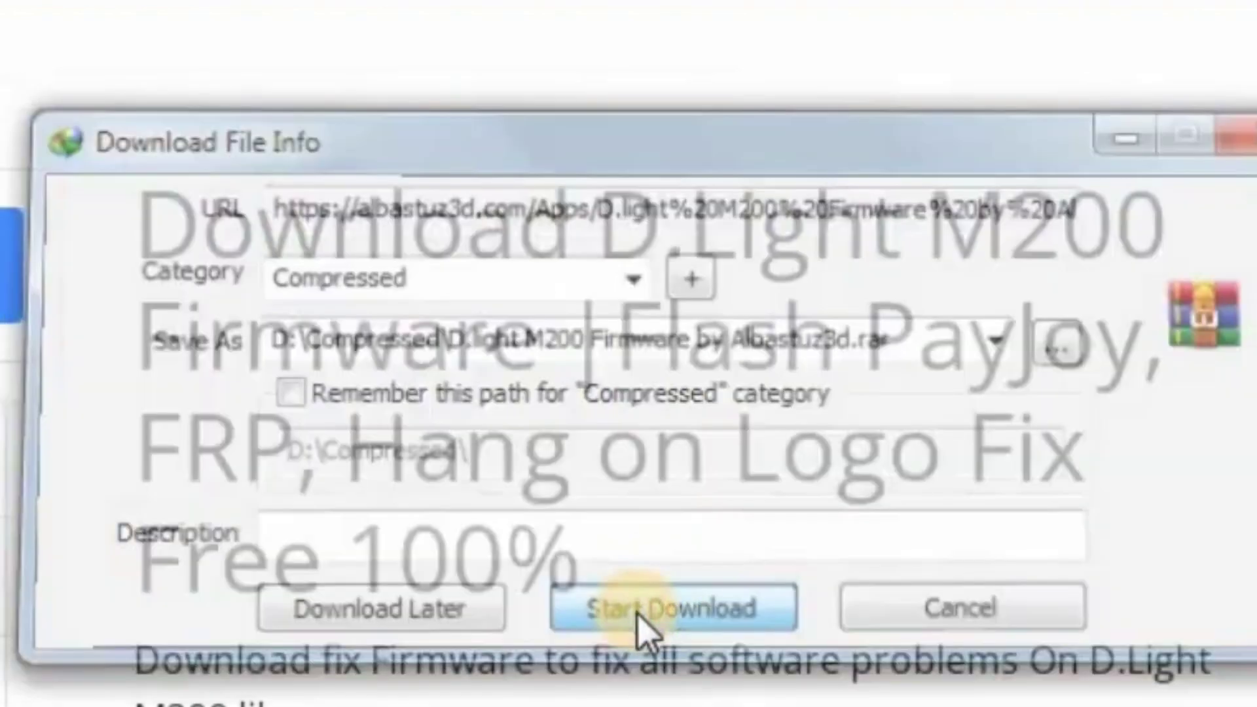
{"action": "left_click", "coordinate": [638, 613]}
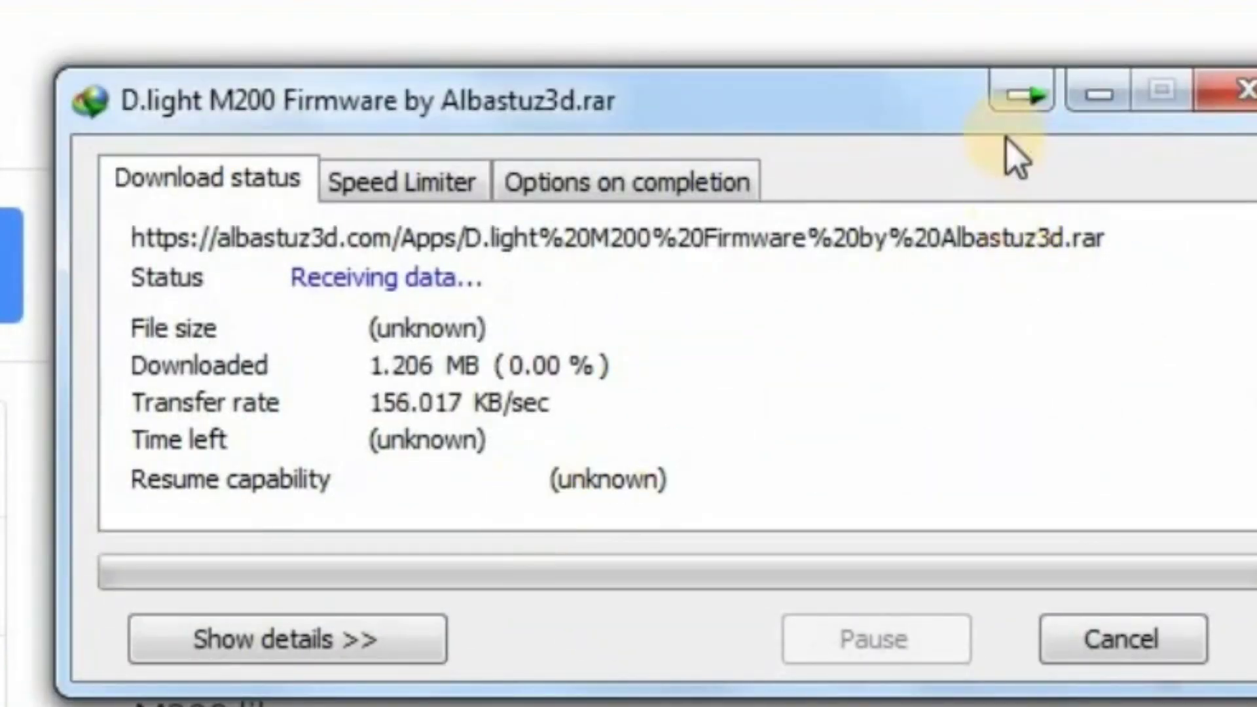
{"action": "left_click", "coordinate": [1012, 104]}
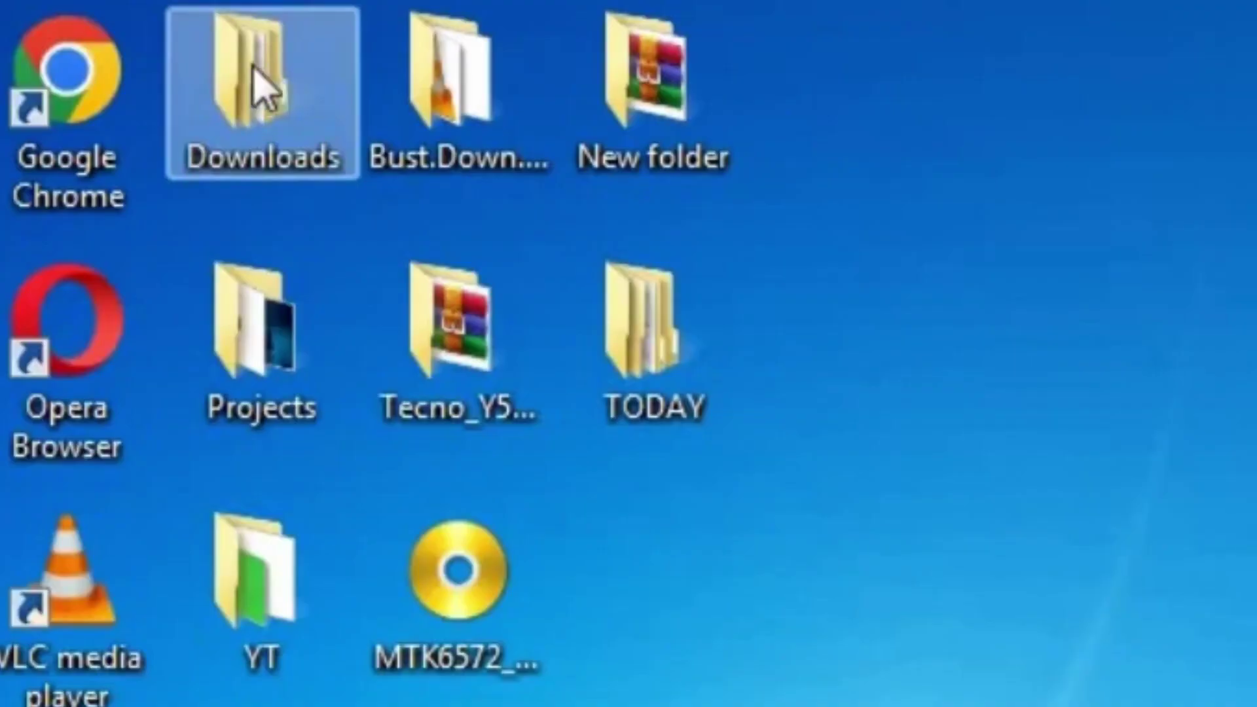
Open the inner "D.light M200 Firmware by Albastuz3d" folder inside the Downloads folder on the desktop
{"action": "right_click", "coordinate": [261, 85]}
{"action": "left_click", "coordinate": [394, 108]}
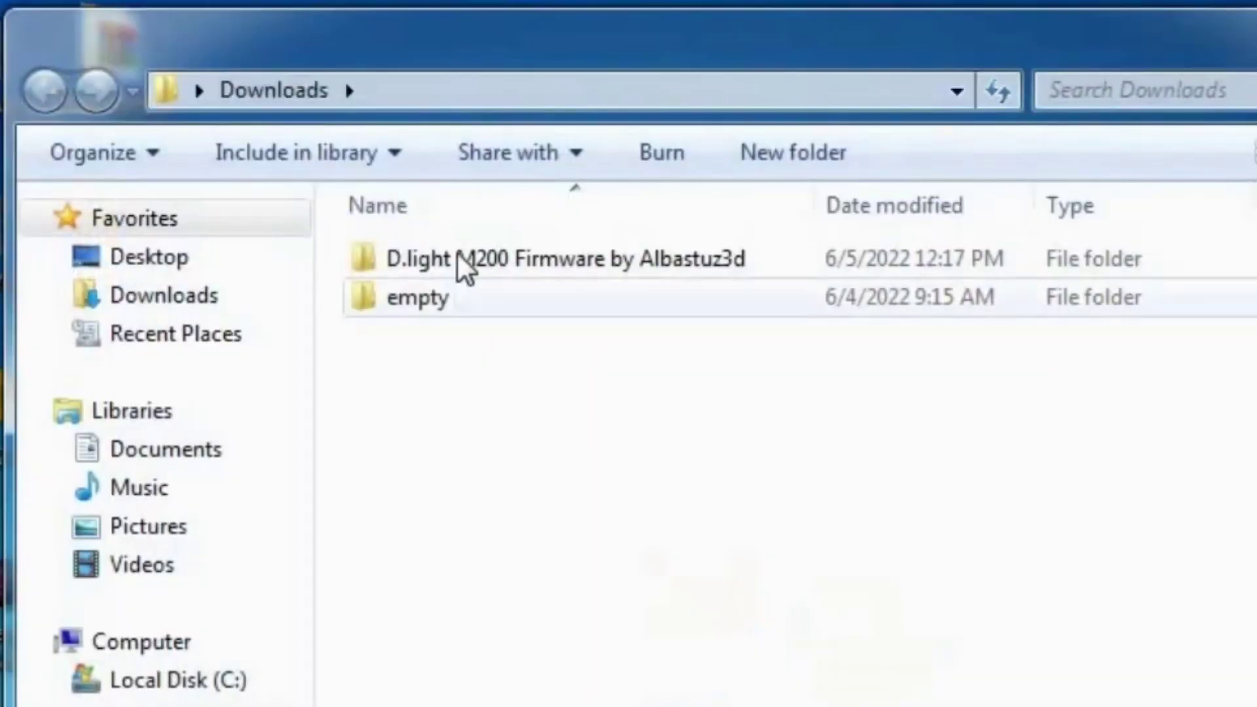
{"action": "right_click", "coordinate": [458, 259]}
{"action": "left_click", "coordinate": [565, 279]}
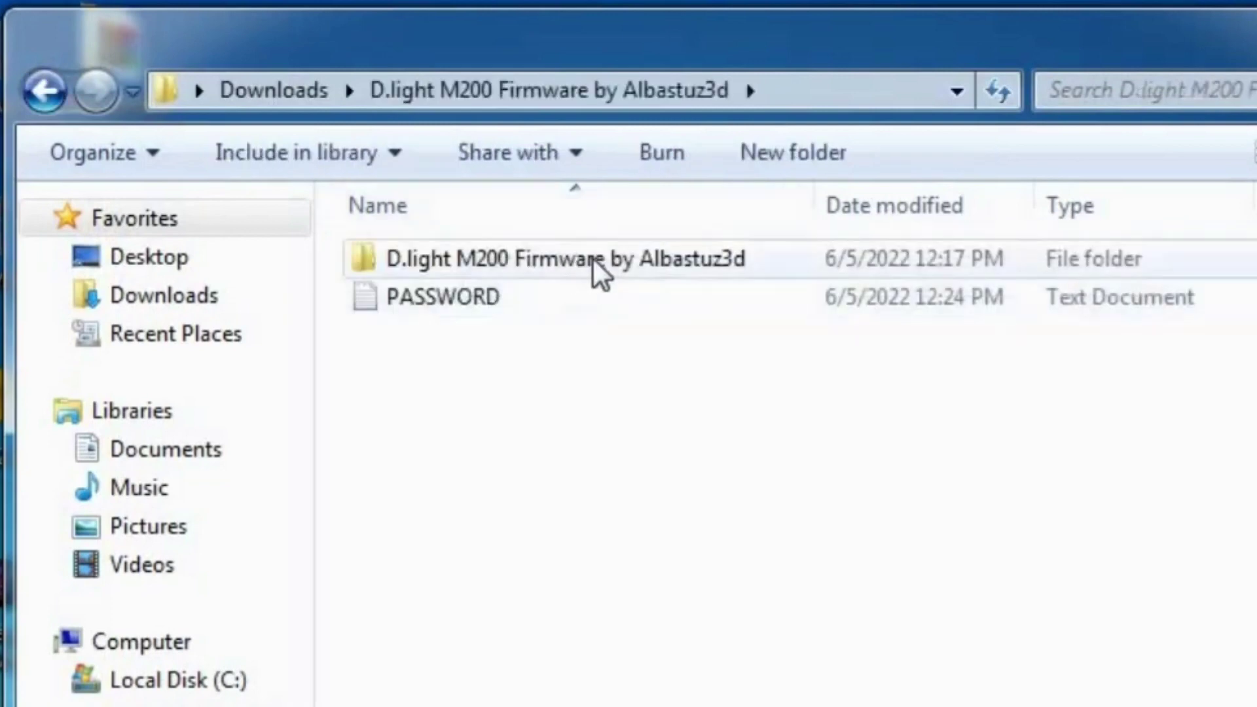
{"action": "right_click", "coordinate": [533, 266]}
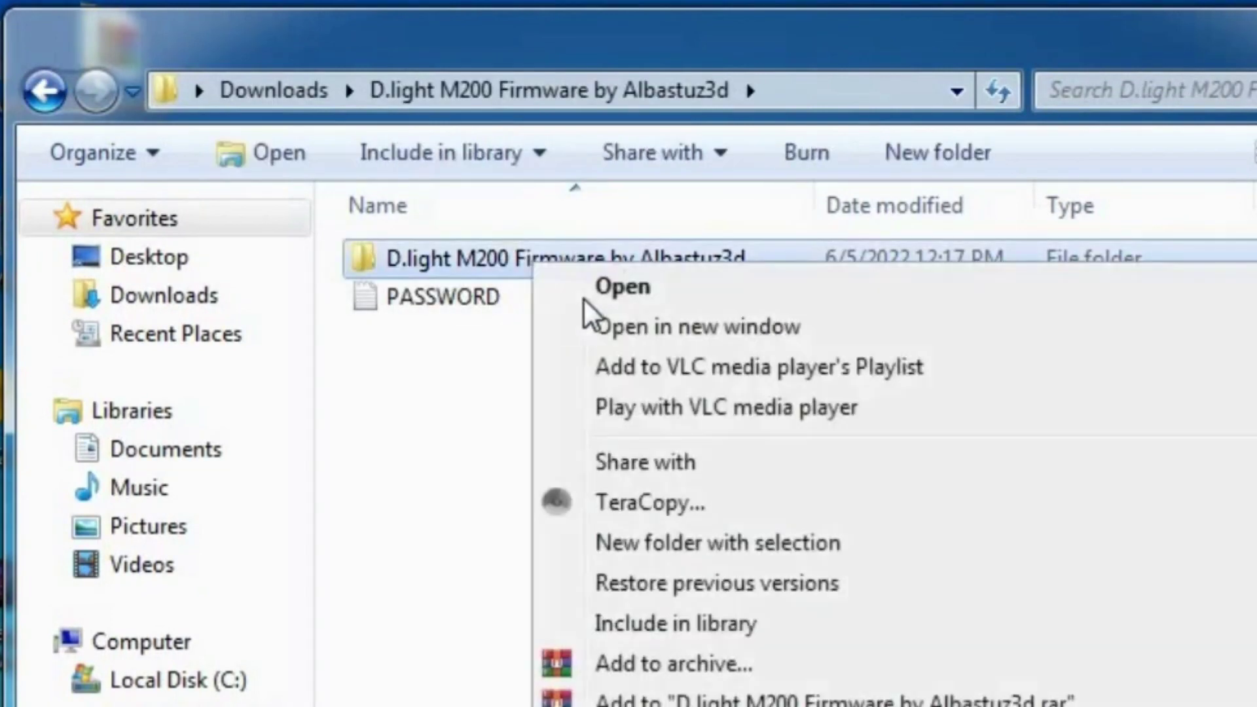
{"action": "left_click", "coordinate": [627, 288]}
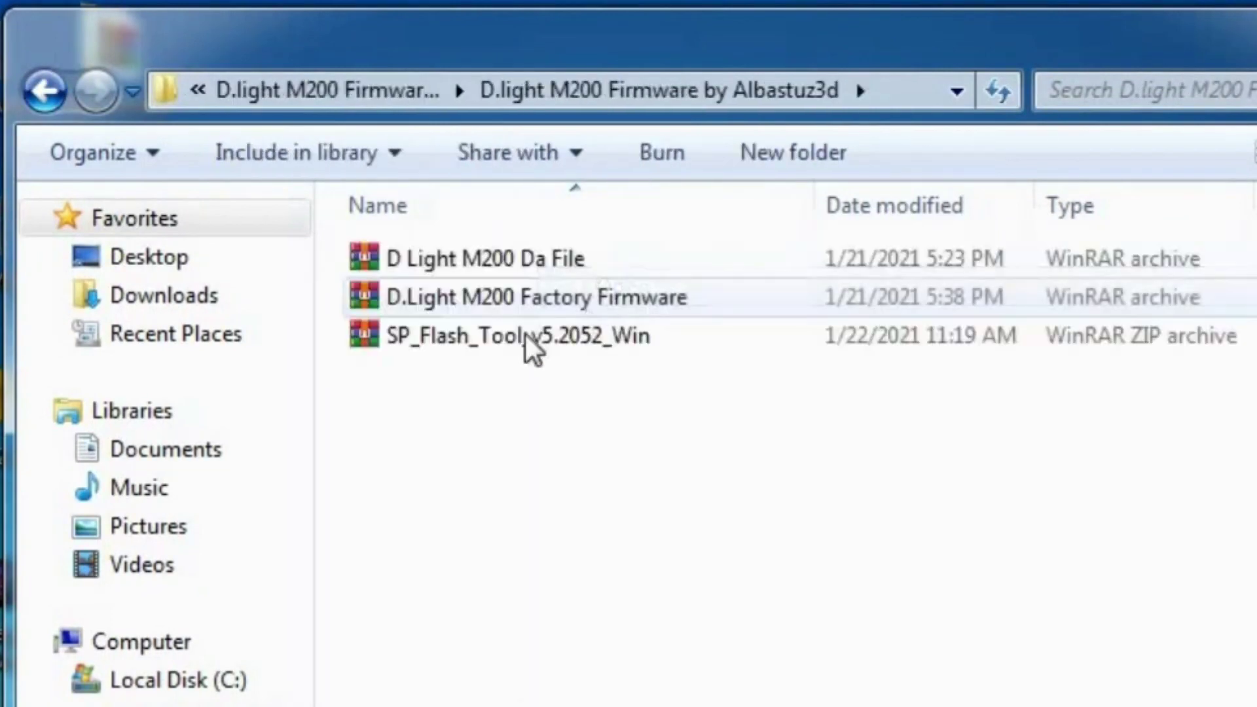
Extract the Da File, Factory Firmware and SP_Flash_Tool_v5.2052_Win archives, each into a folder of its own name
{"action": "right_click", "coordinate": [520, 267]}
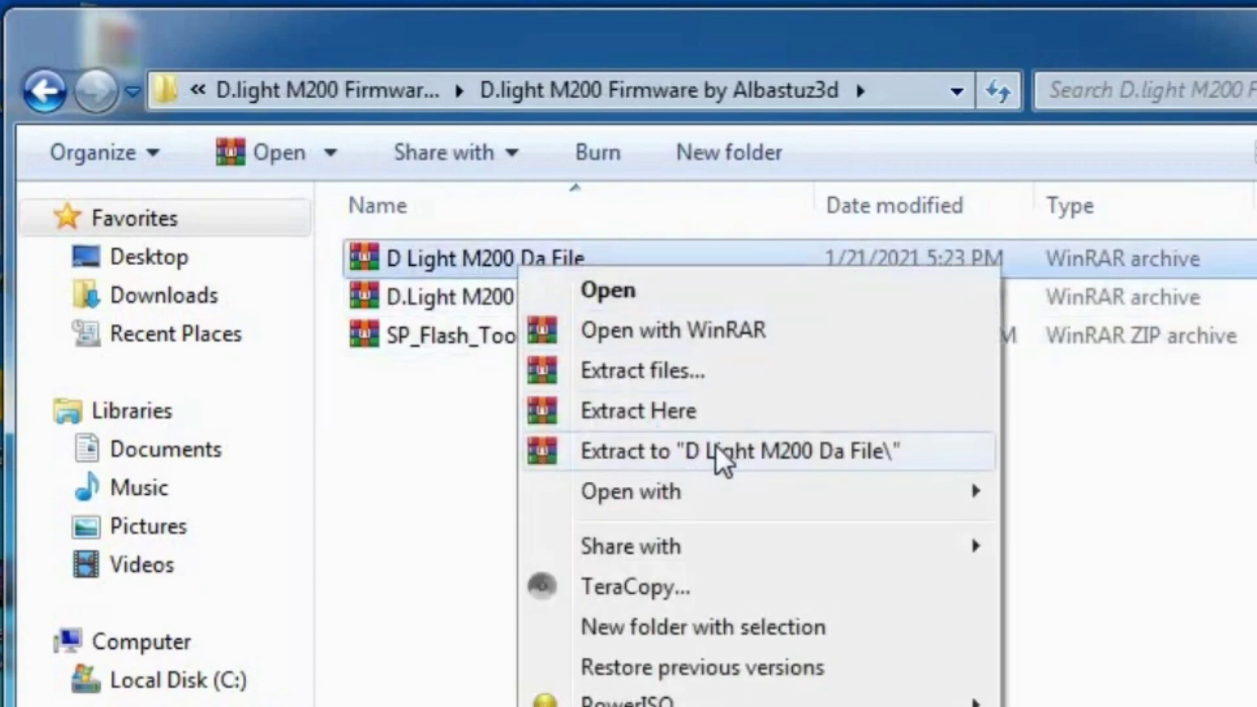
{"action": "left_click", "coordinate": [681, 459]}
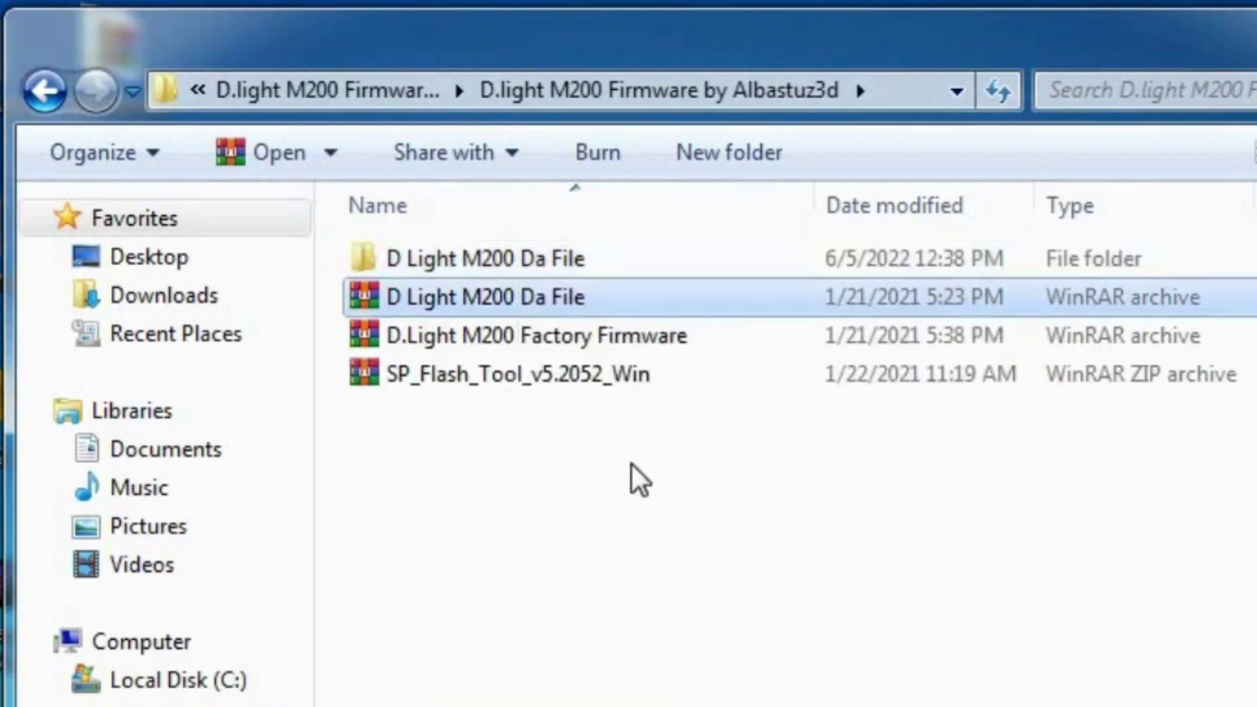
{"action": "right_click", "coordinate": [531, 336]}
{"action": "left_click", "coordinate": [710, 520]}
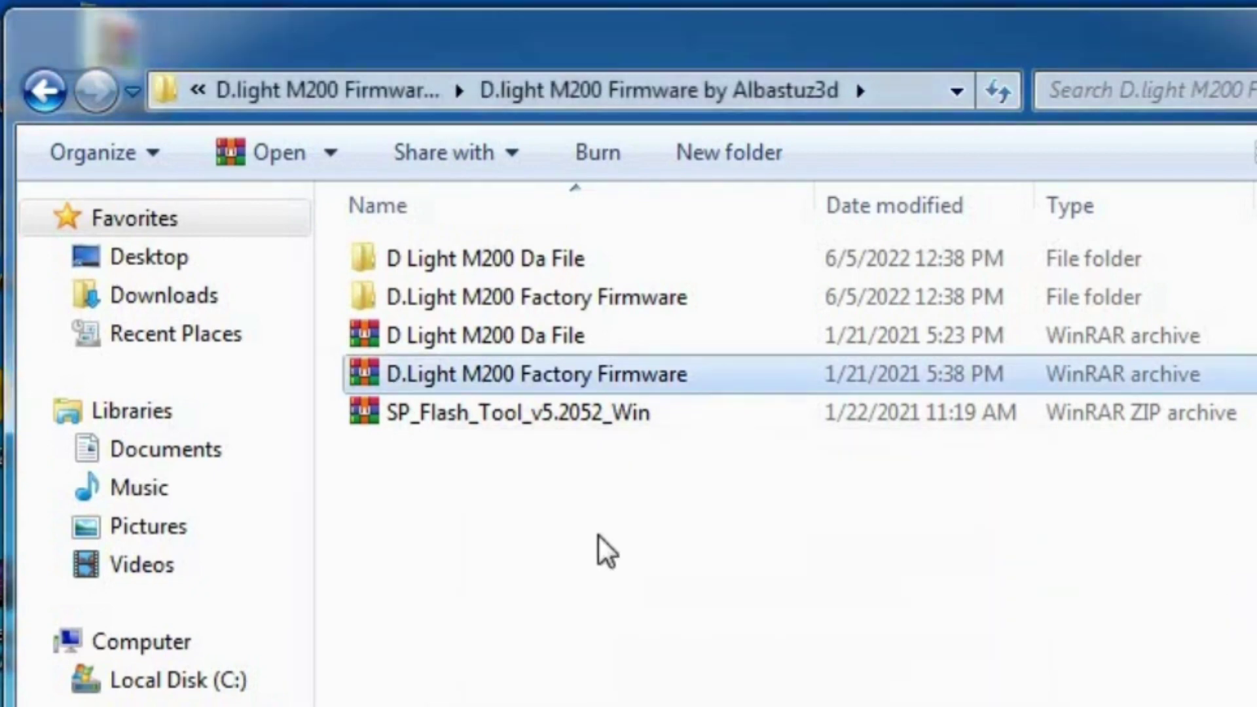
{"action": "right_click", "coordinate": [492, 419]}
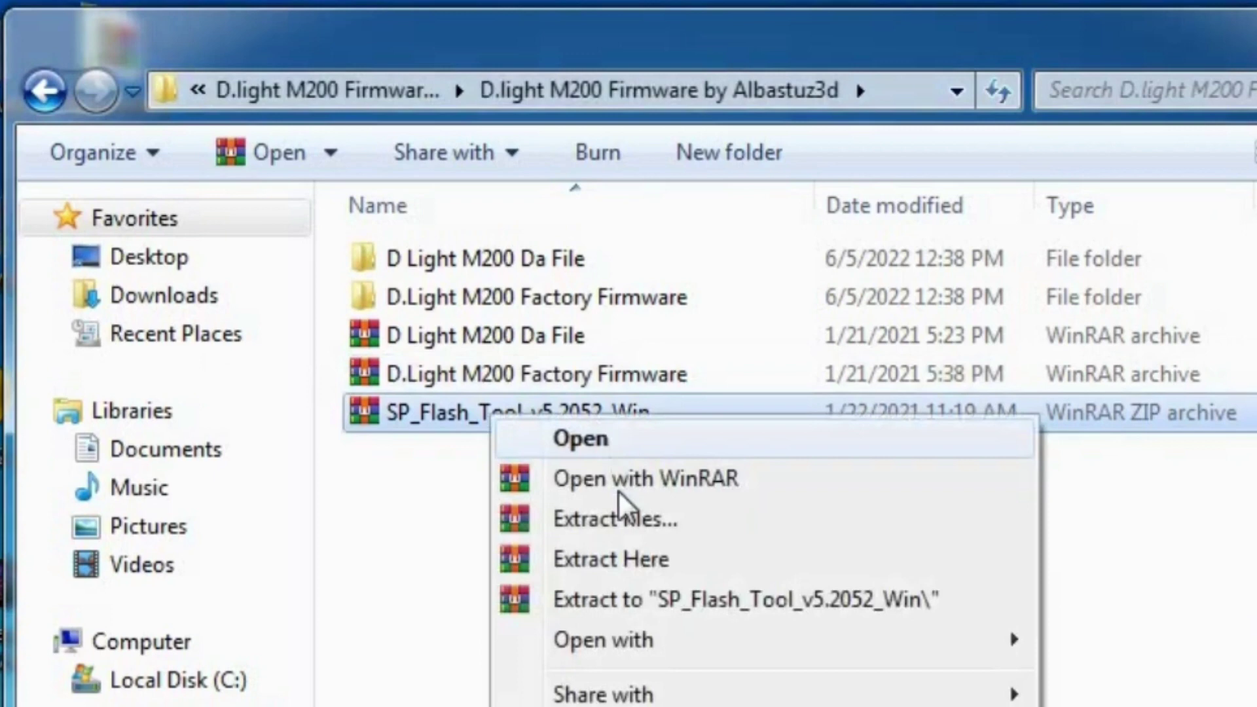
{"action": "left_click", "coordinate": [688, 609]}
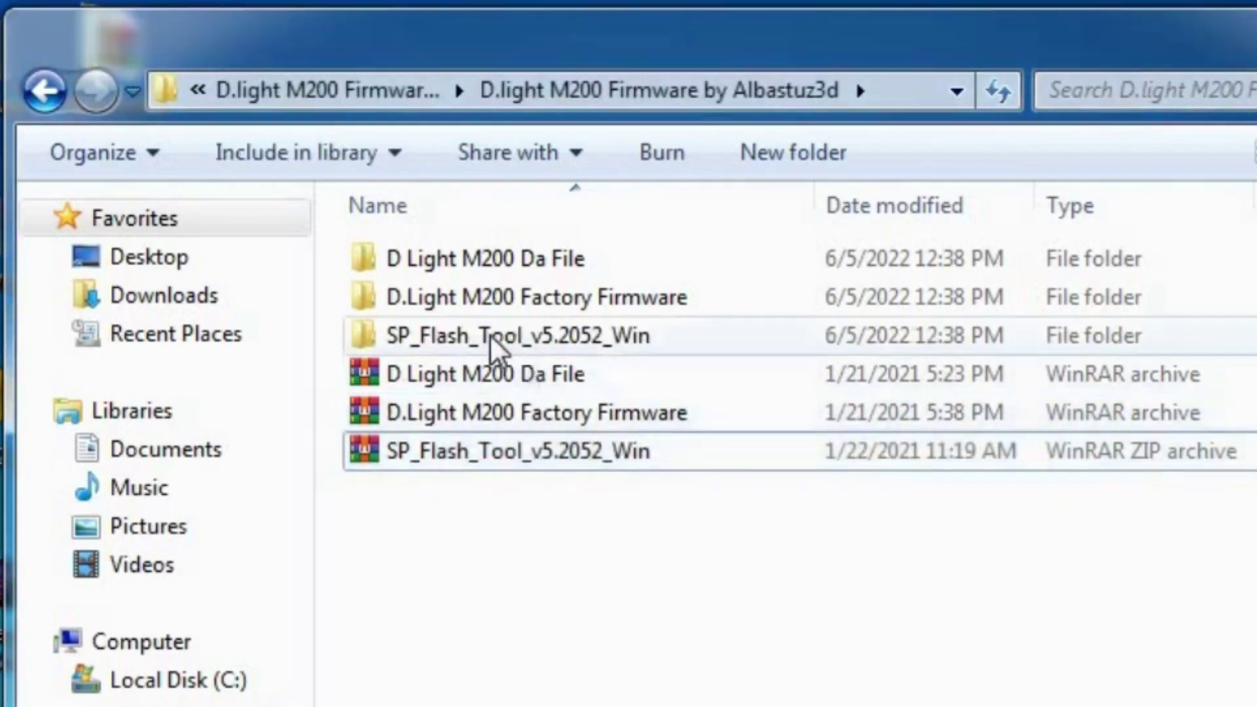
Launch the flash_tool application from the extracted SP_Flash_Tool_v5.2052_Win folder
{"action": "left_click", "coordinate": [567, 352]}
{"action": "right_click", "coordinate": [493, 337]}
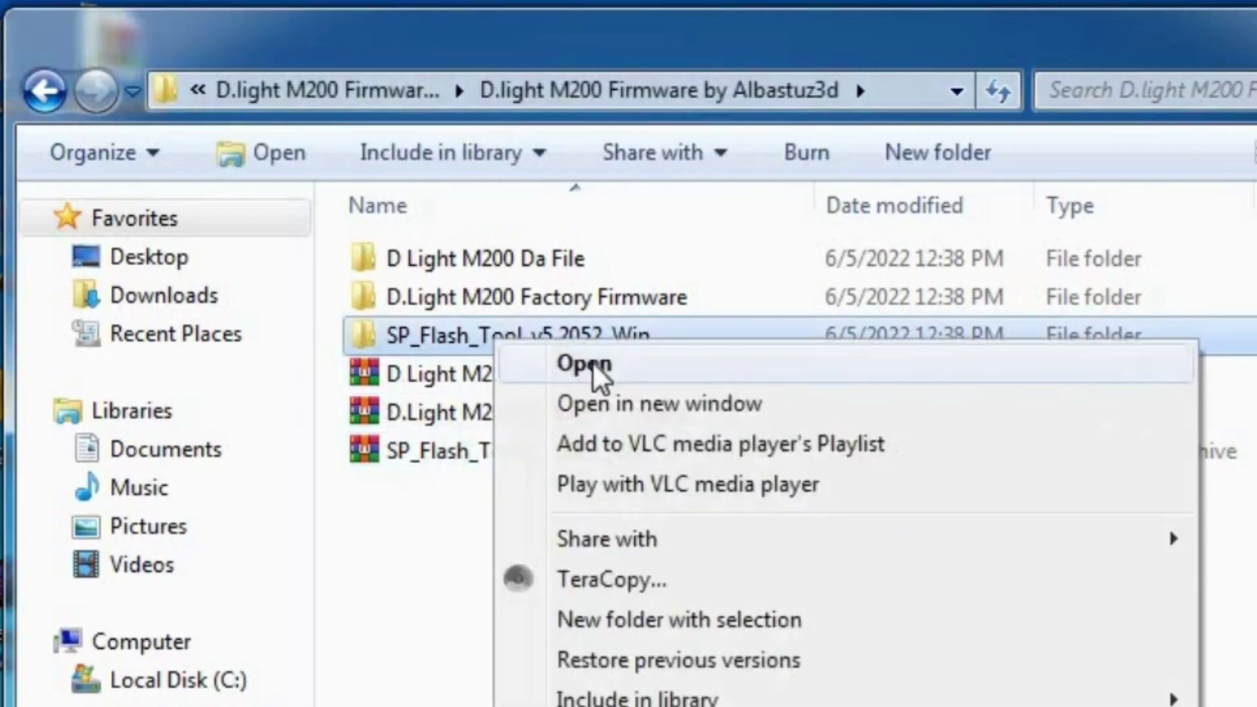
{"action": "left_click", "coordinate": [561, 364]}
{"action": "right_click", "coordinate": [497, 265]}
{"action": "left_click", "coordinate": [678, 137]}
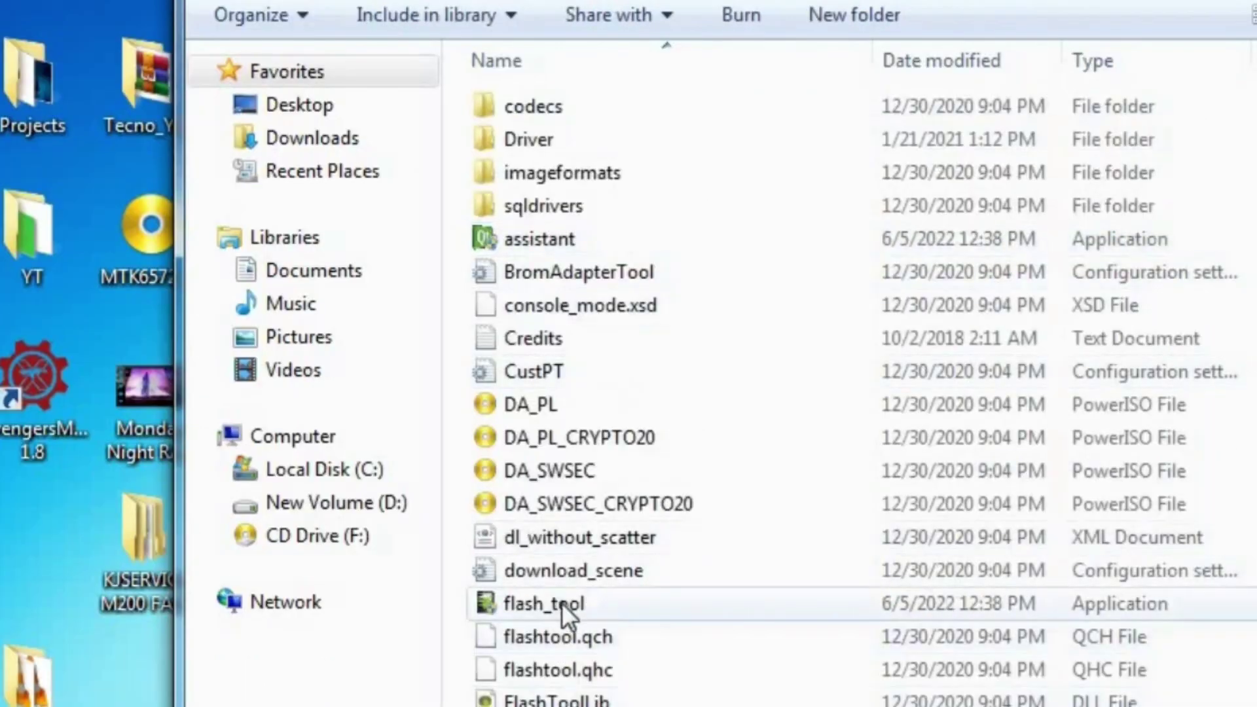
{"action": "right_click", "coordinate": [562, 603]}
{"action": "left_click", "coordinate": [671, 320]}
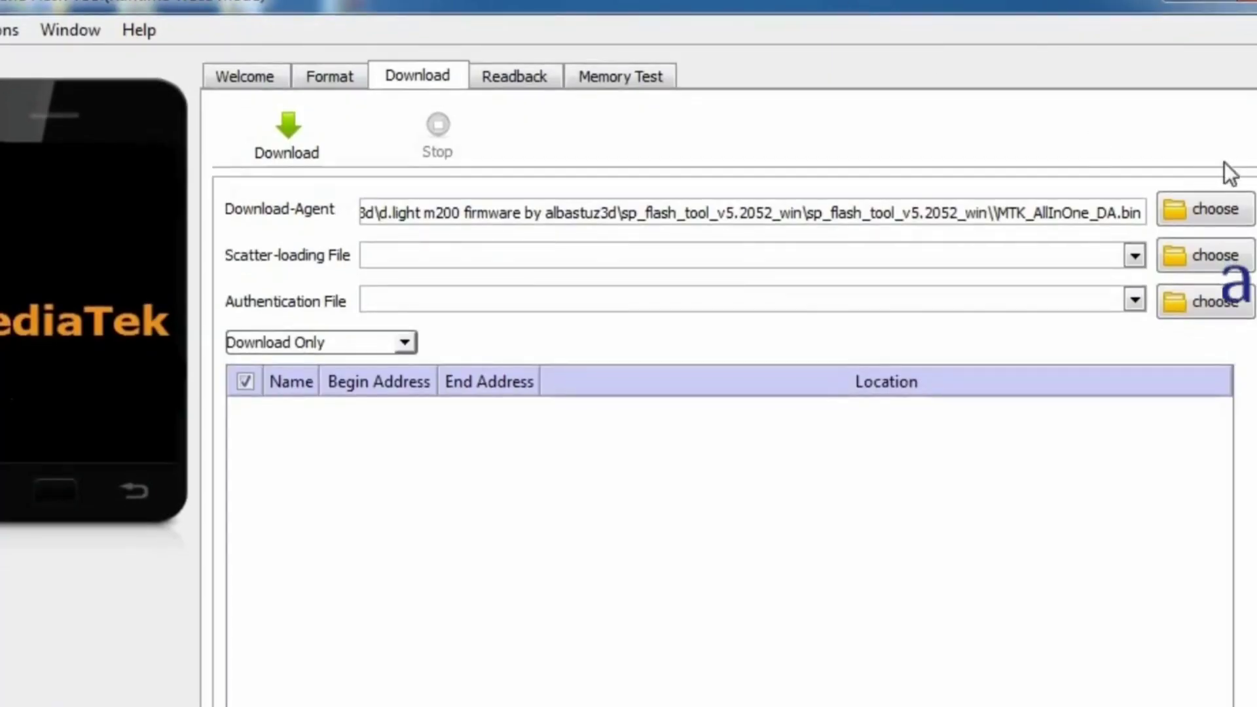
Try to load DA_SWSEC-SIGN from the extracted D Light M200 Da File folder as the download agent
{"action": "left_click", "coordinate": [1207, 213]}
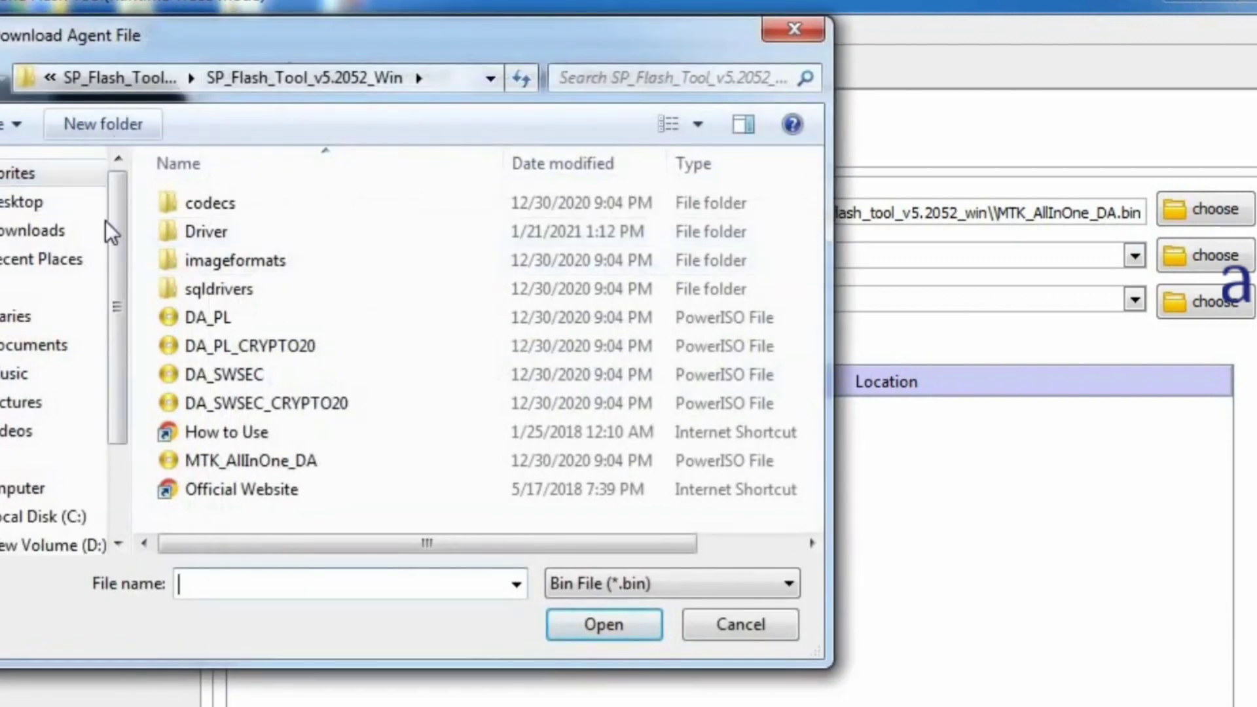
{"action": "left_click", "coordinate": [41, 203]}
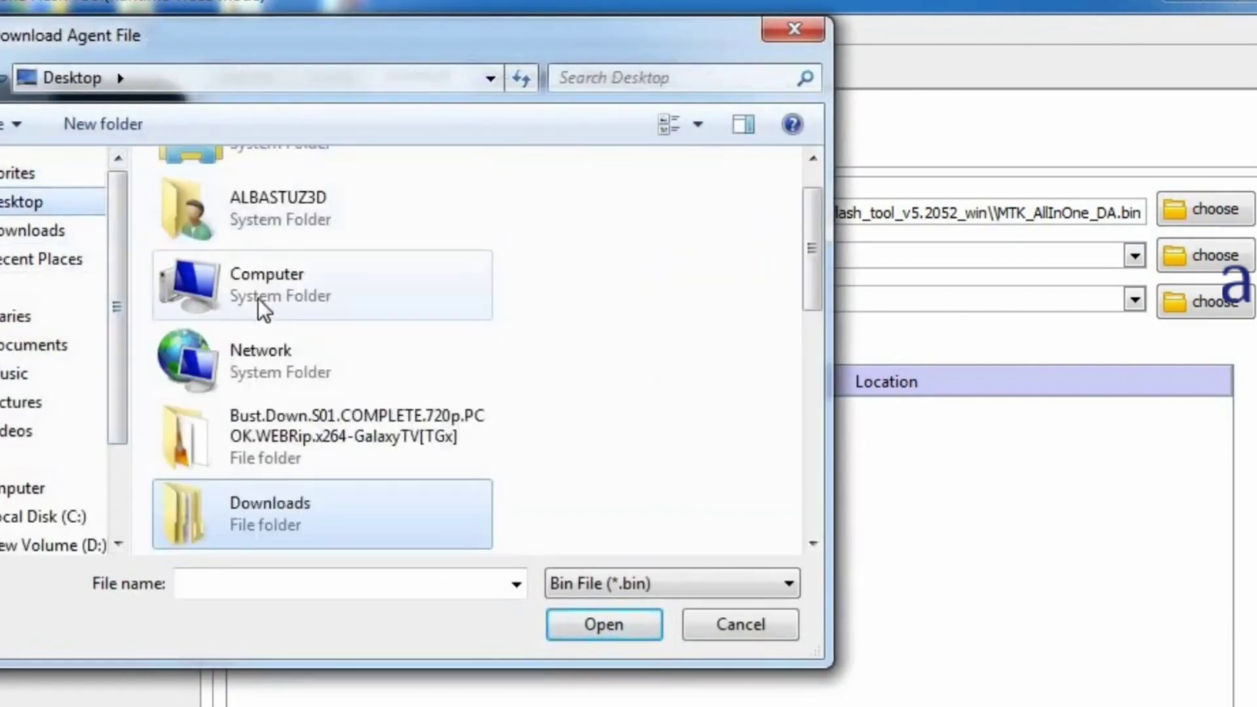
{"action": "double_click", "coordinate": [250, 508]}
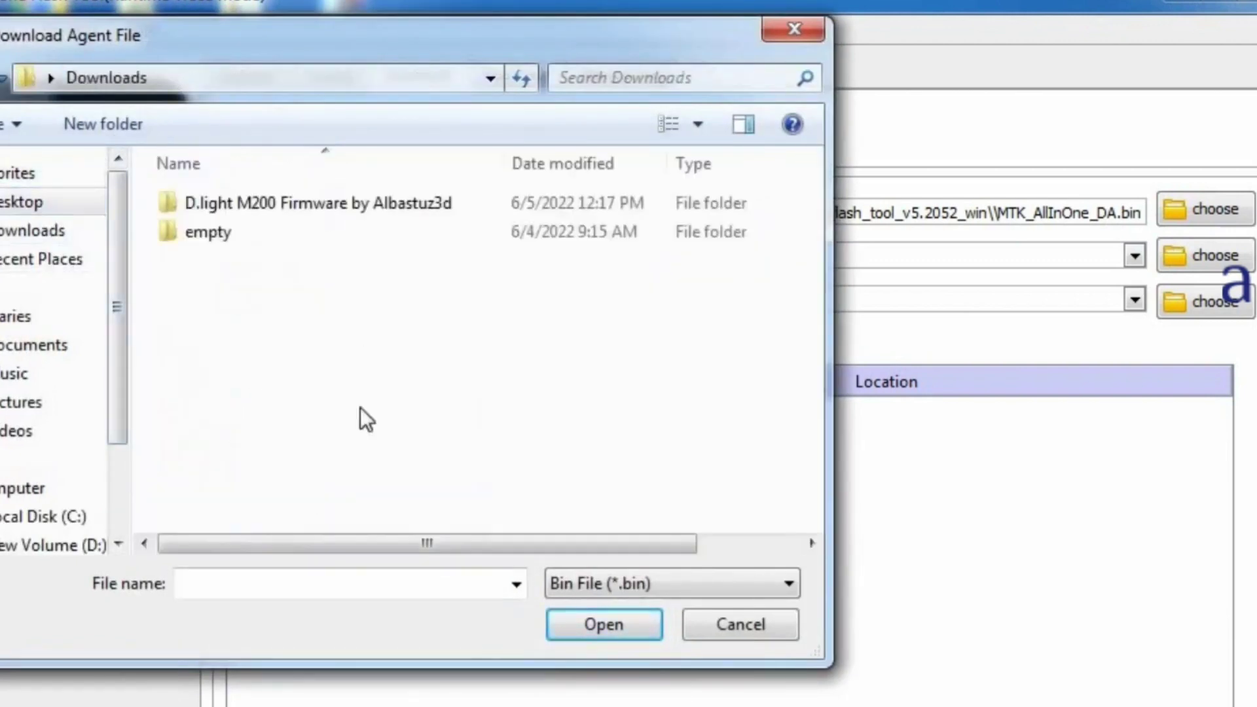
{"action": "double_click", "coordinate": [298, 199]}
{"action": "double_click", "coordinate": [299, 199]}
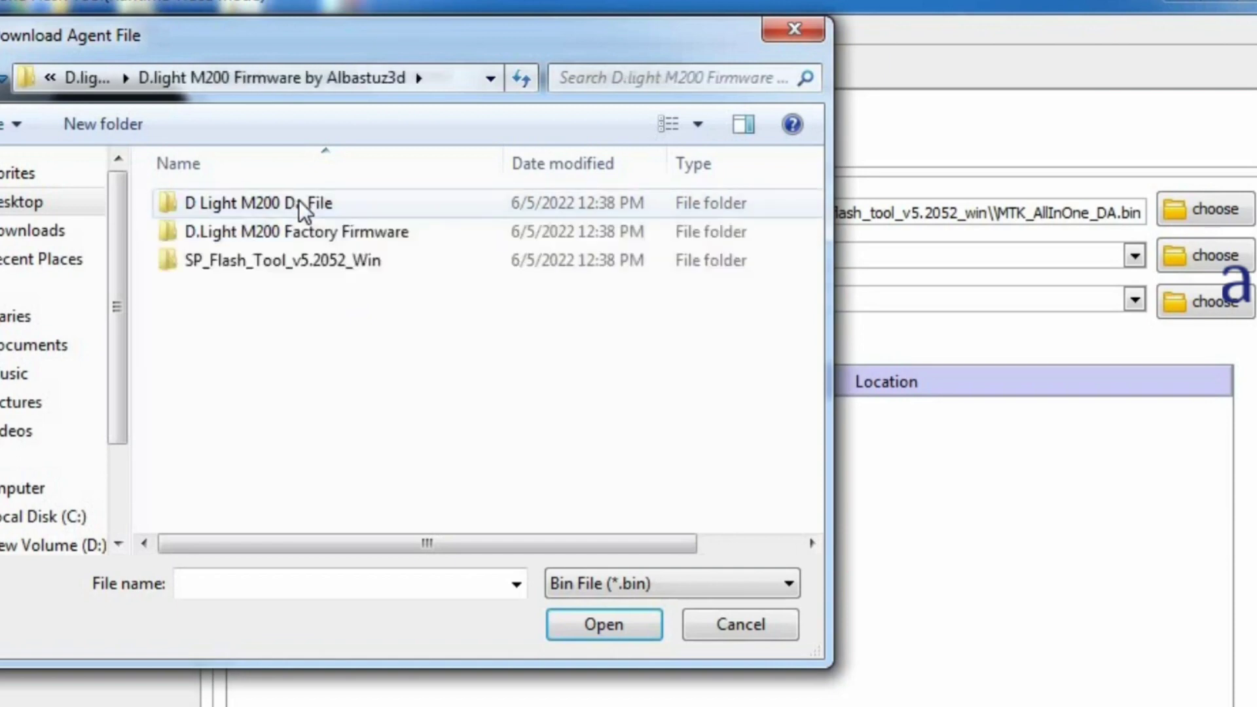
{"action": "double_click", "coordinate": [299, 203]}
{"action": "double_click", "coordinate": [303, 203]}
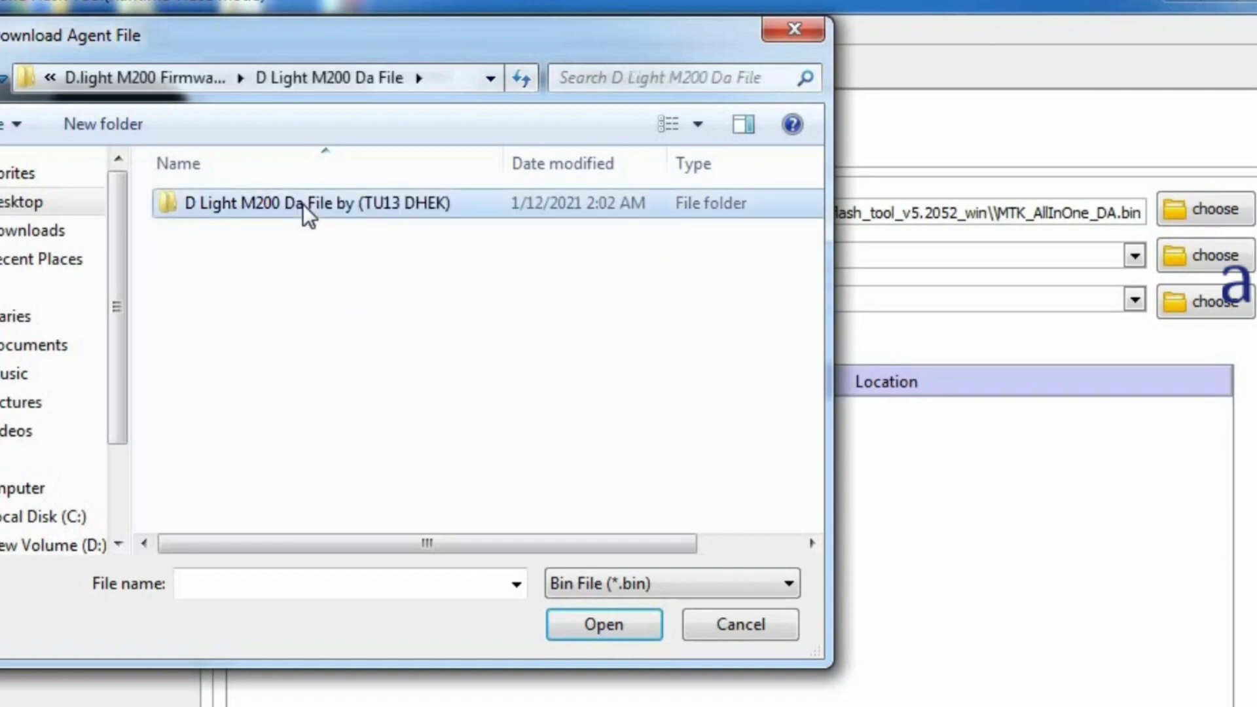
{"action": "left_click", "coordinate": [284, 209]}
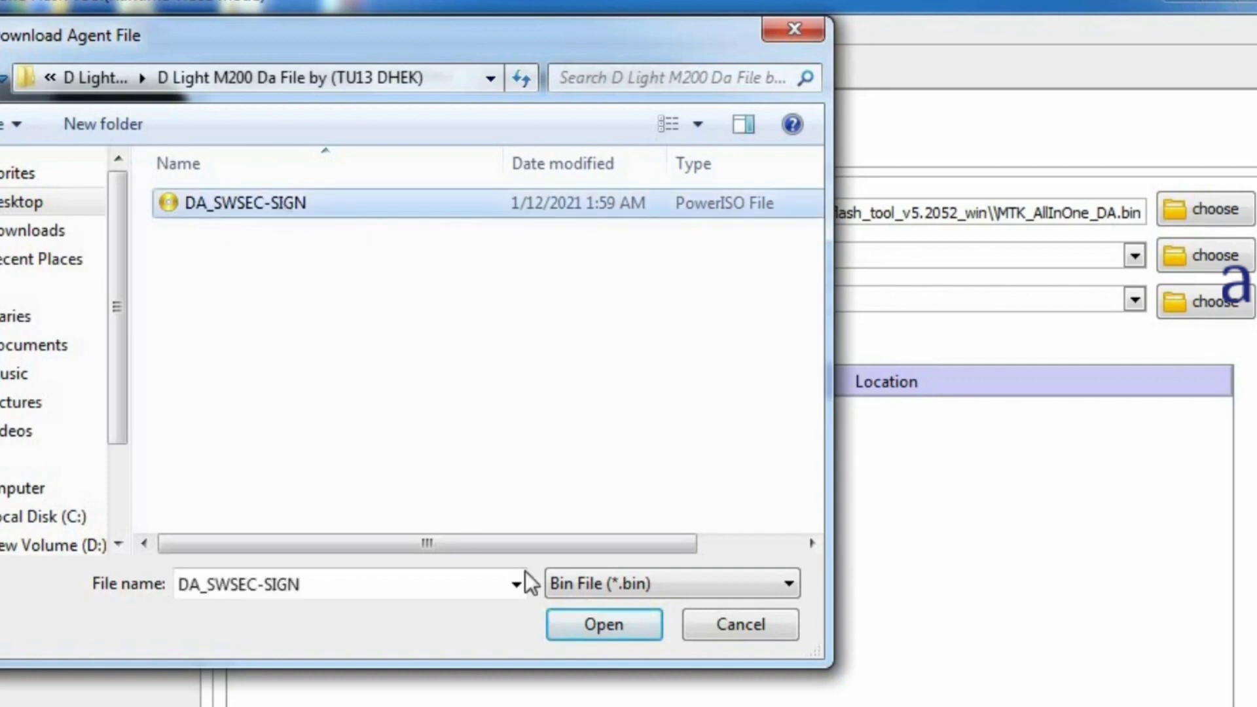
{"action": "left_click", "coordinate": [605, 625]}
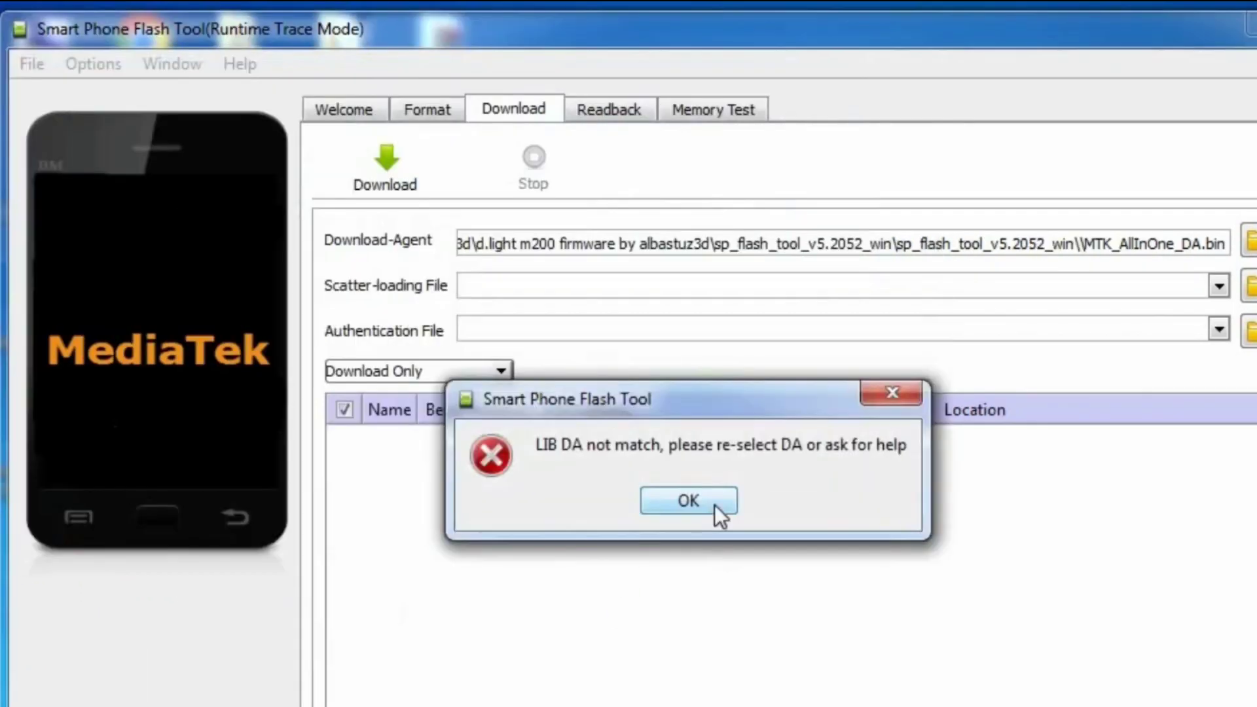
{"action": "left_click", "coordinate": [713, 503]}
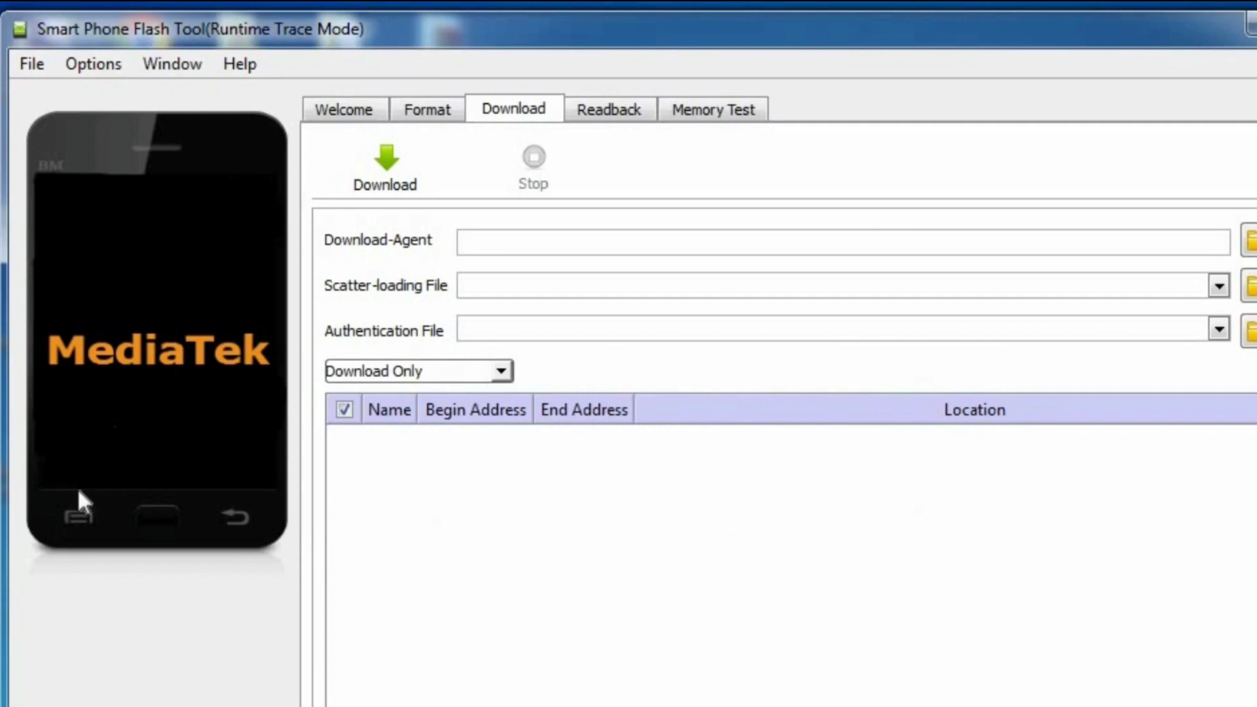
Turn off the "Check LIB DA match" setting in the general options
{"action": "left_click", "coordinate": [88, 64]}
{"action": "left_click", "coordinate": [109, 94]}
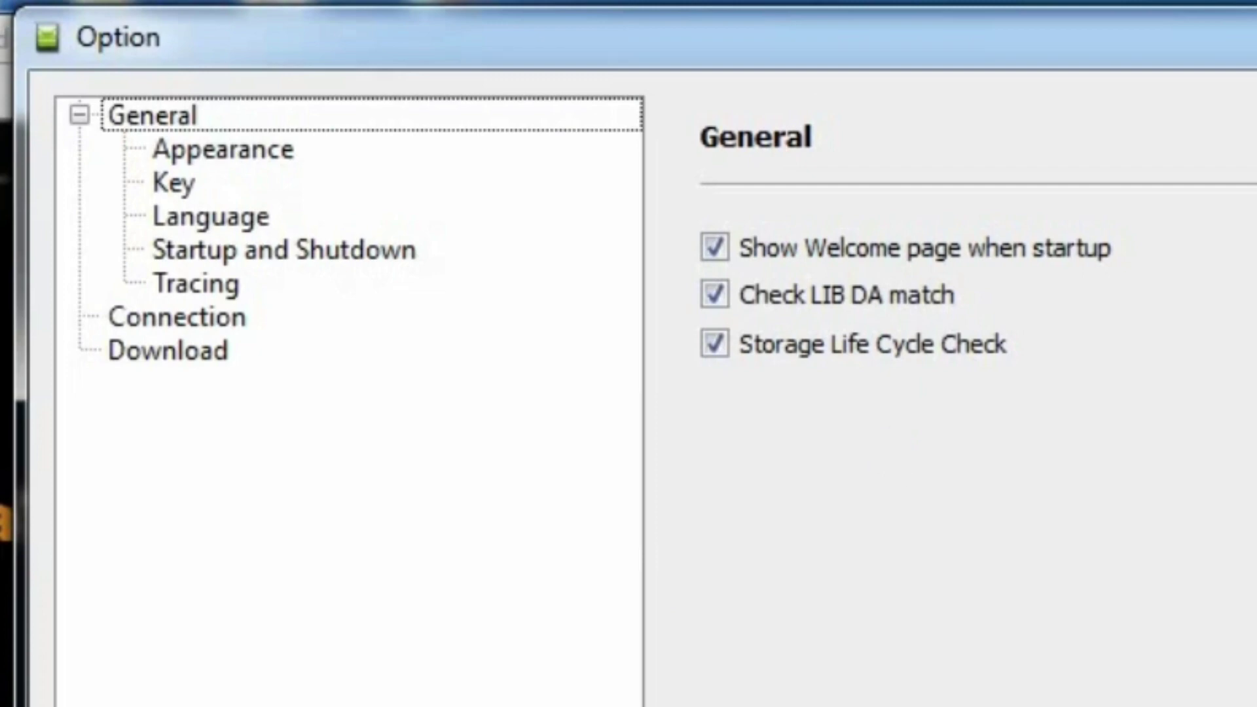
{"action": "left_click", "coordinate": [714, 294]}
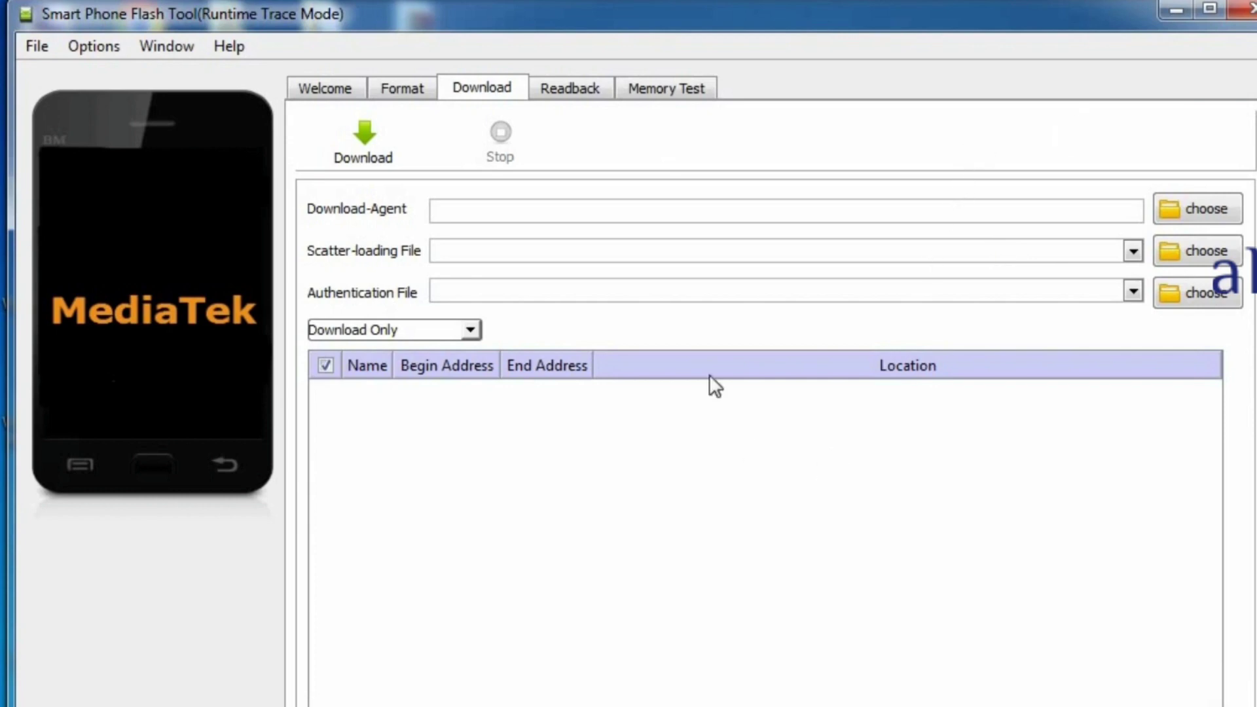
Load DA_SWSEC-SIGN.bin from the D Light M200 Da File folder as the download agent
{"action": "left_click", "coordinate": [1192, 207]}
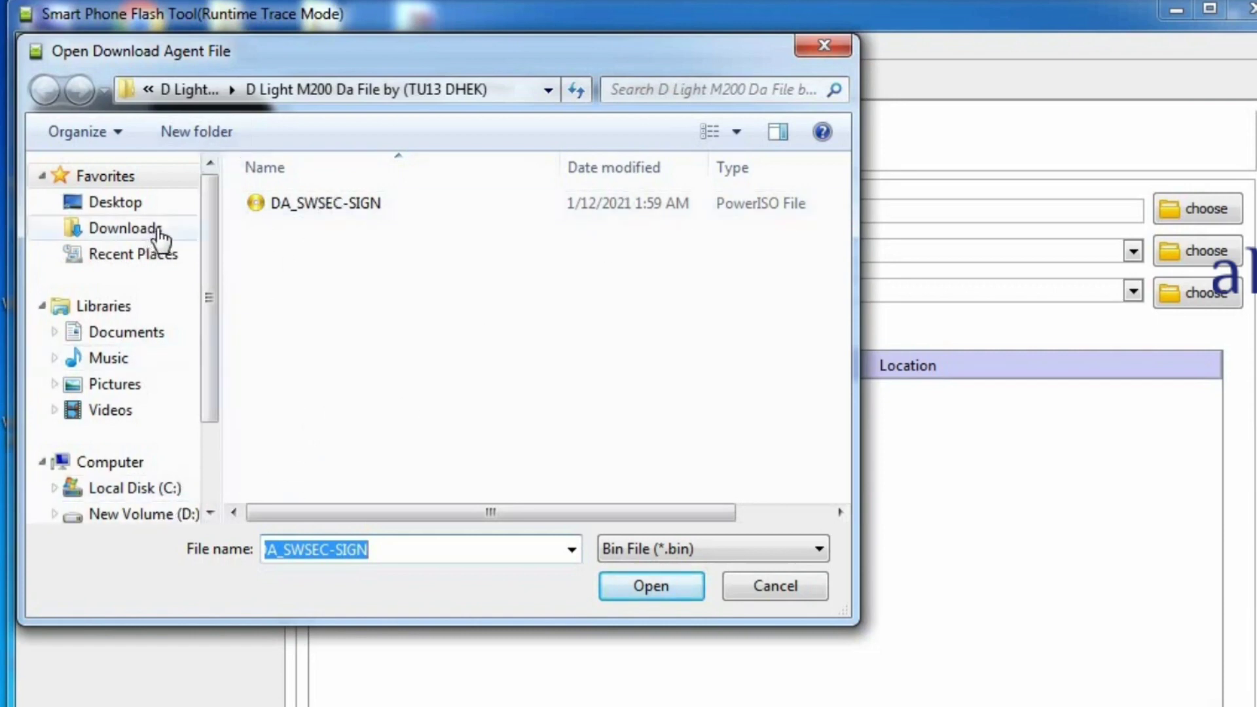
{"action": "left_click", "coordinate": [332, 203]}
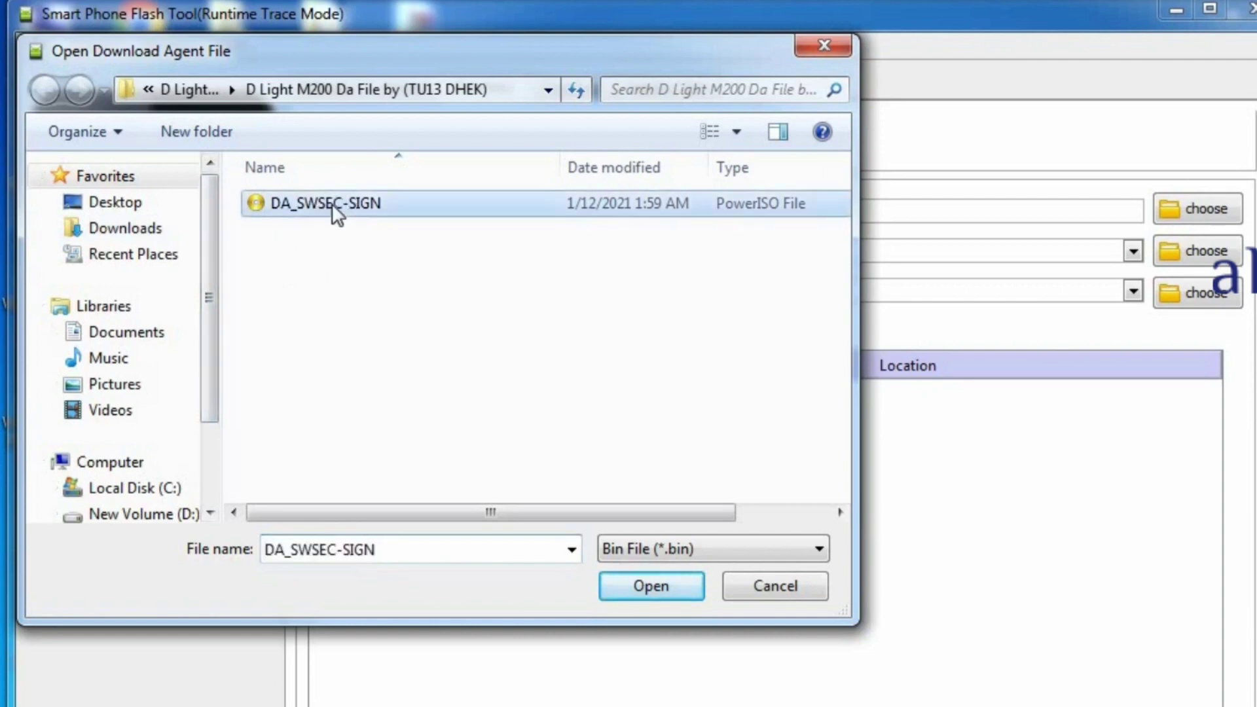
{"action": "left_click", "coordinate": [649, 589]}
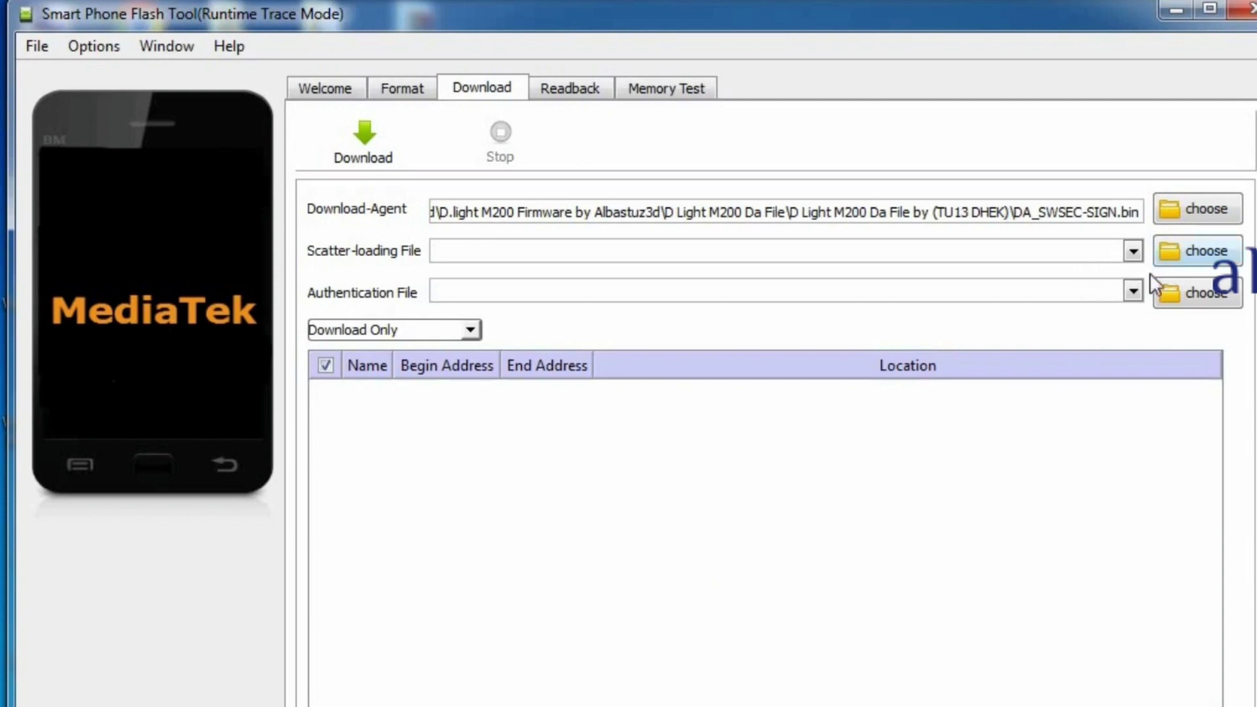
Load MT6580_Android_scatter from the build folder inside D.Light M200 Factory Firmware as the scatter-loading file
{"action": "left_click", "coordinate": [1202, 257]}
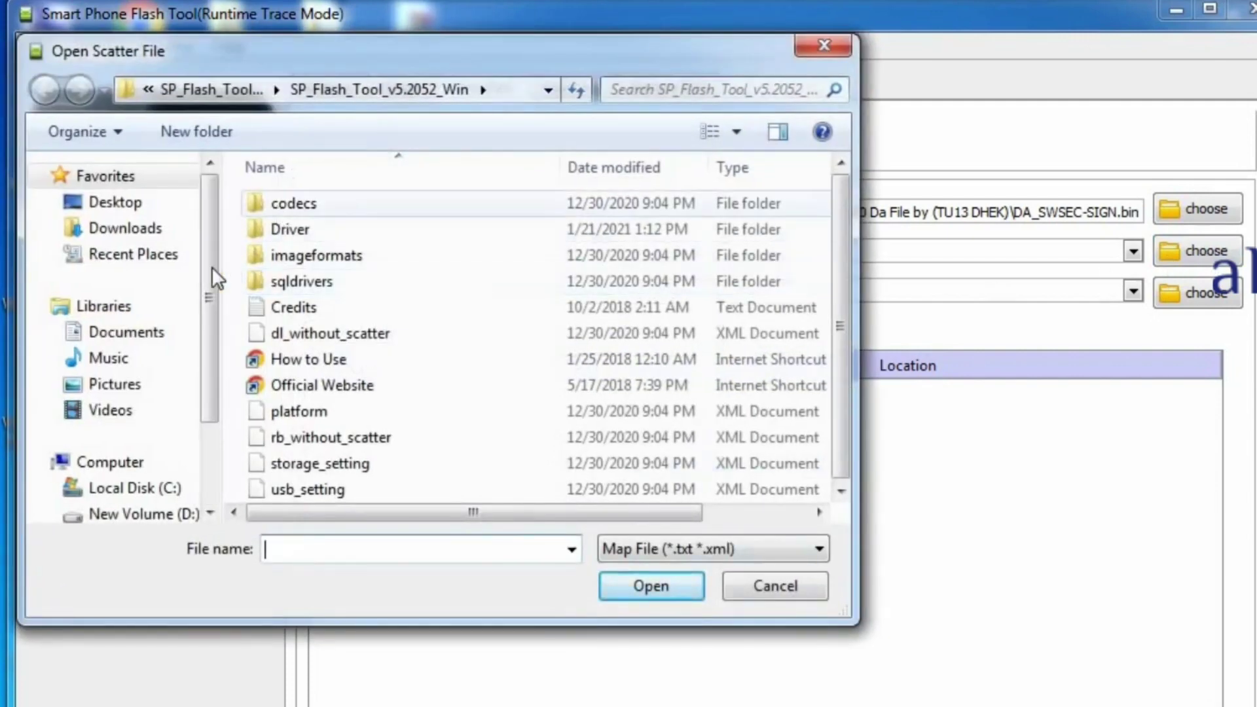
{"action": "left_click", "coordinate": [148, 205]}
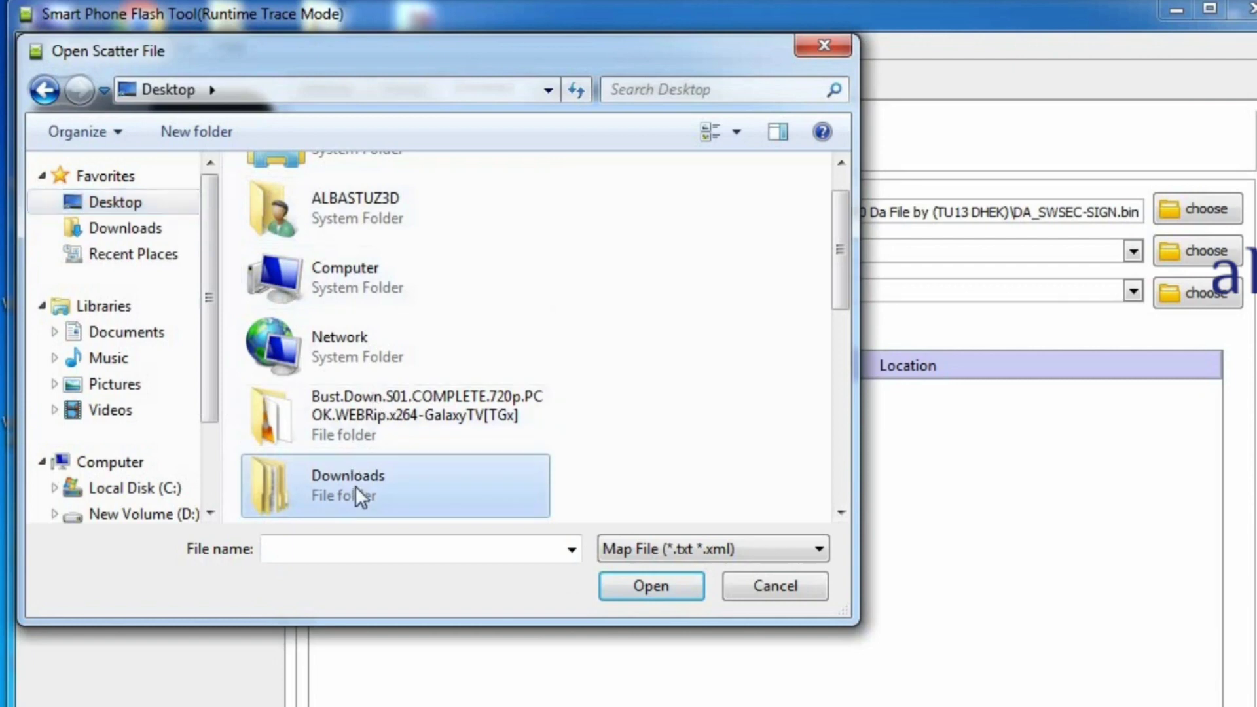
{"action": "double_click", "coordinate": [355, 486]}
{"action": "double_click", "coordinate": [365, 202]}
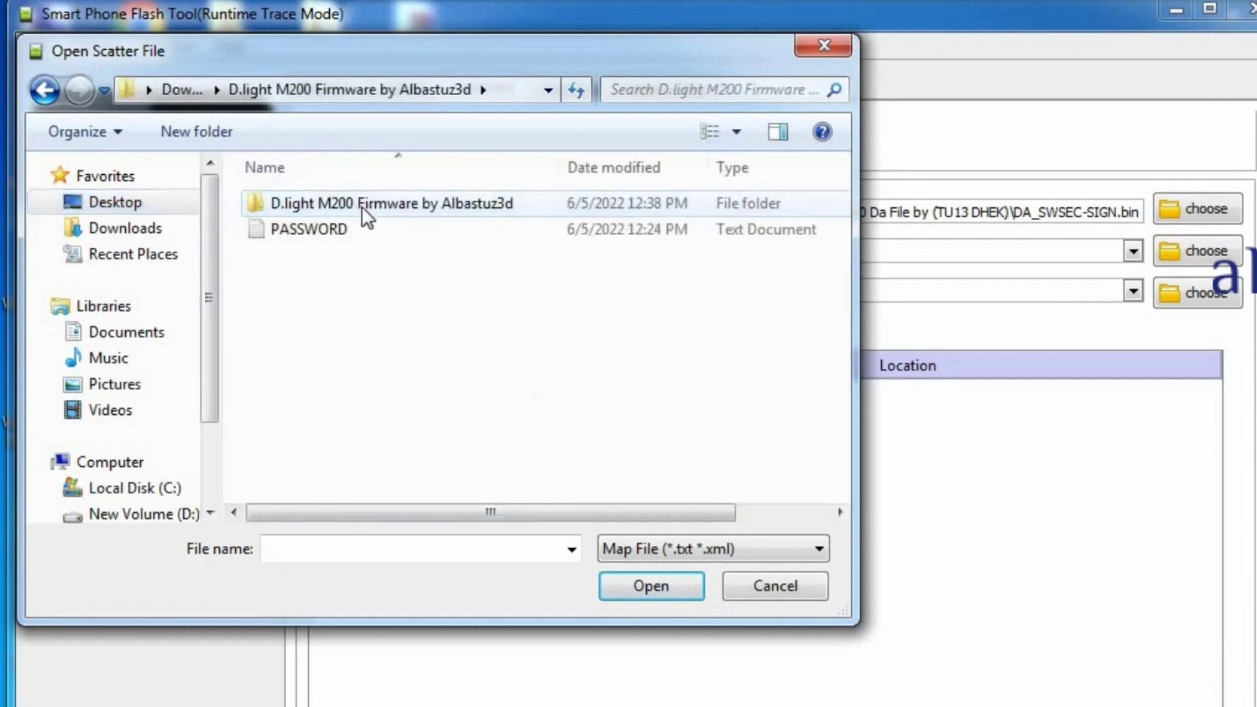
{"action": "double_click", "coordinate": [362, 206]}
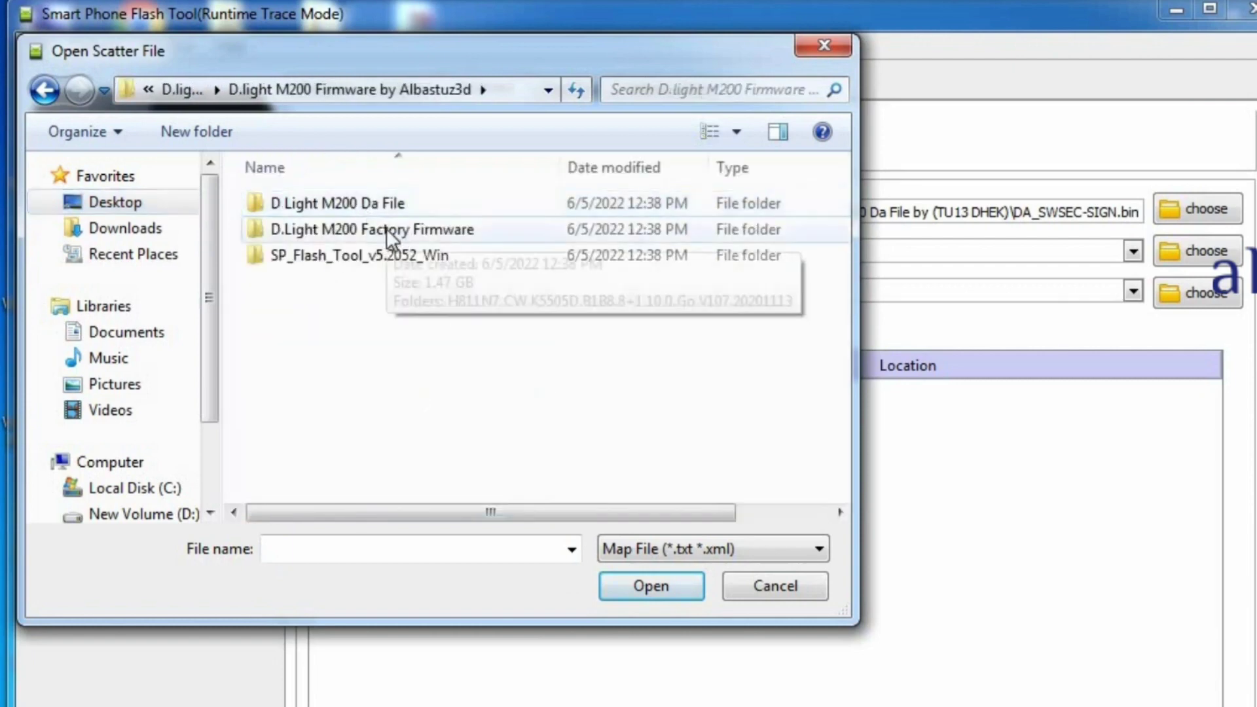
{"action": "double_click", "coordinate": [386, 229]}
{"action": "double_click", "coordinate": [390, 206]}
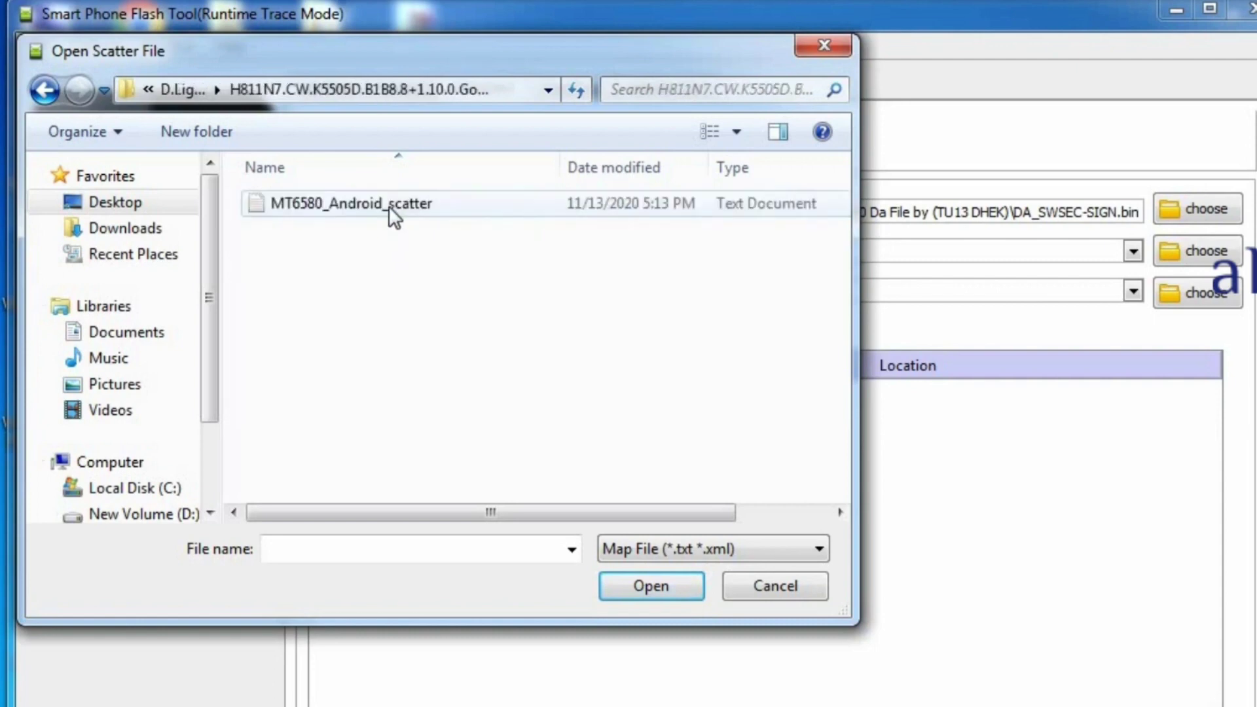
{"action": "left_click", "coordinate": [389, 207]}
{"action": "left_click", "coordinate": [642, 586]}
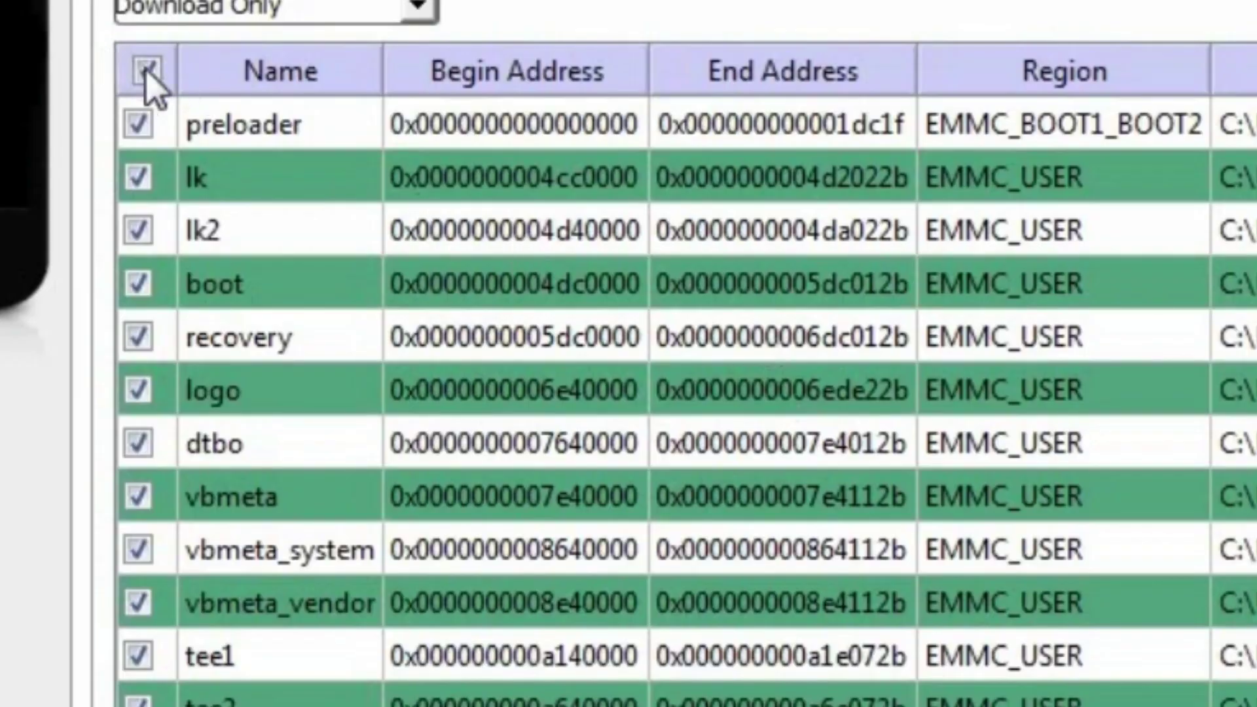
Deselect all partitions, select only secro for flashing, and start the download in Download Only mode
{"action": "left_click", "coordinate": [326, 365]}
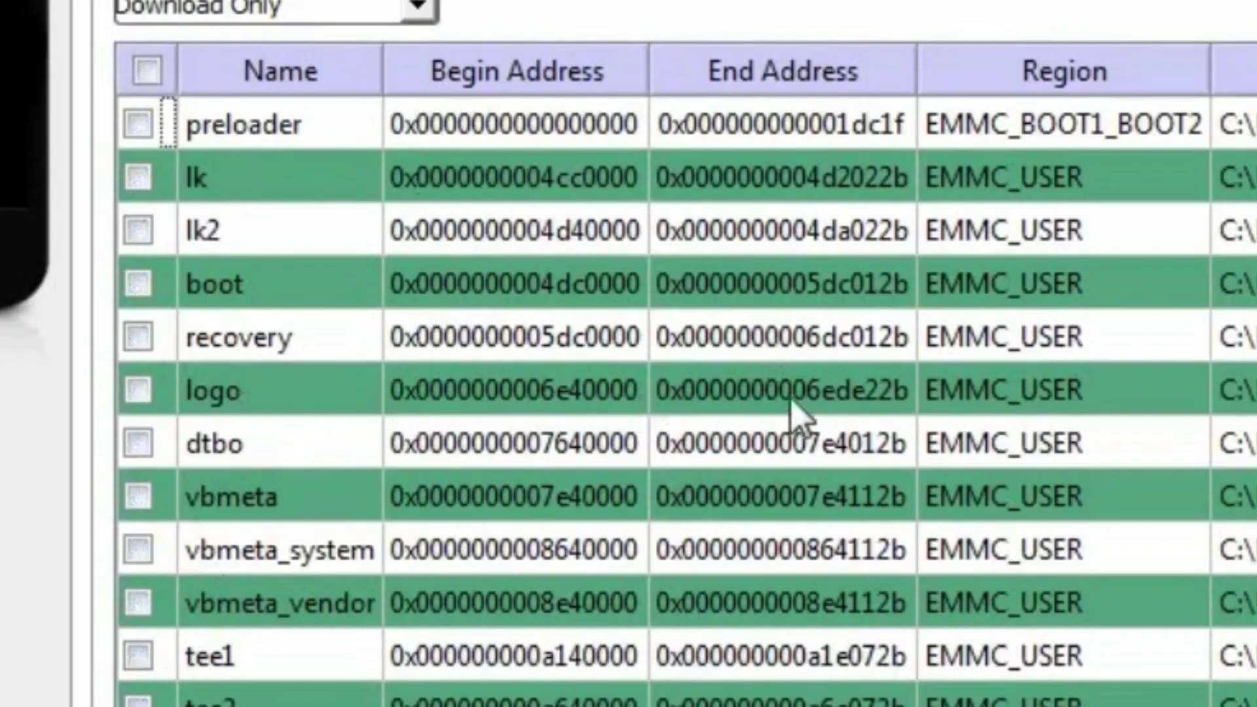
{"action": "scroll", "coordinate": [795, 415], "scroll_direction": "down", "scroll_amount": 1}
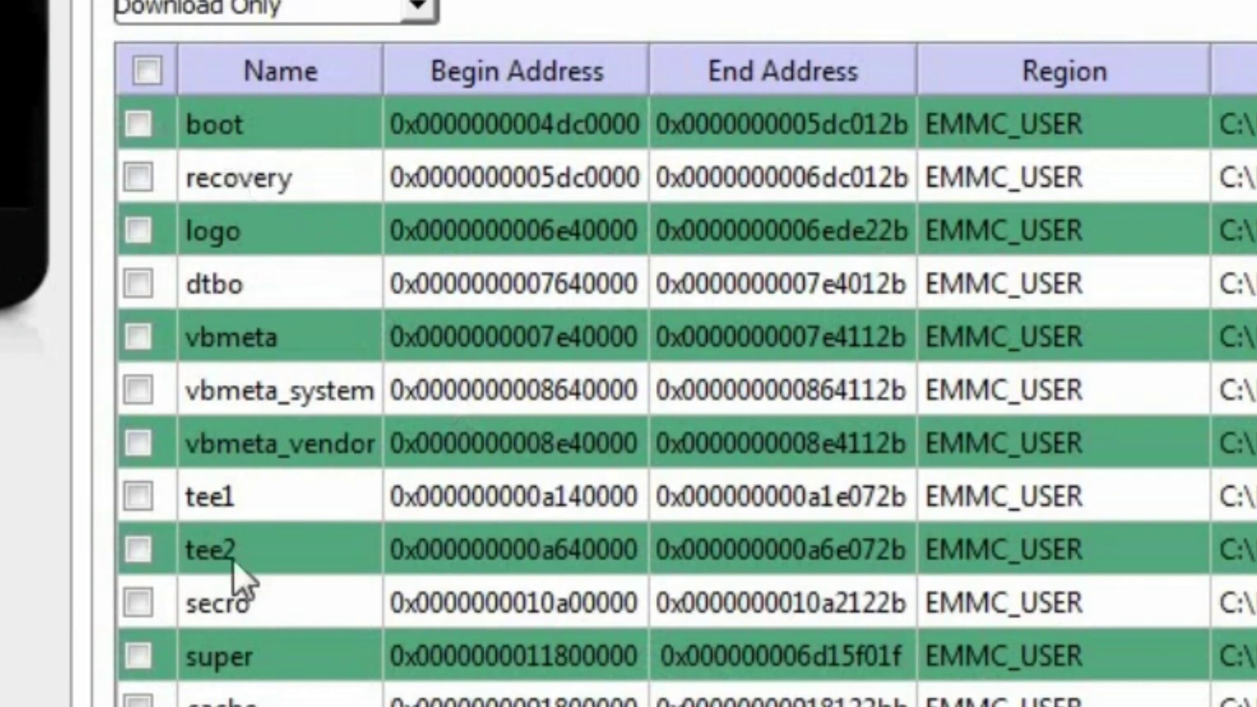
{"action": "left_click", "coordinate": [139, 605]}
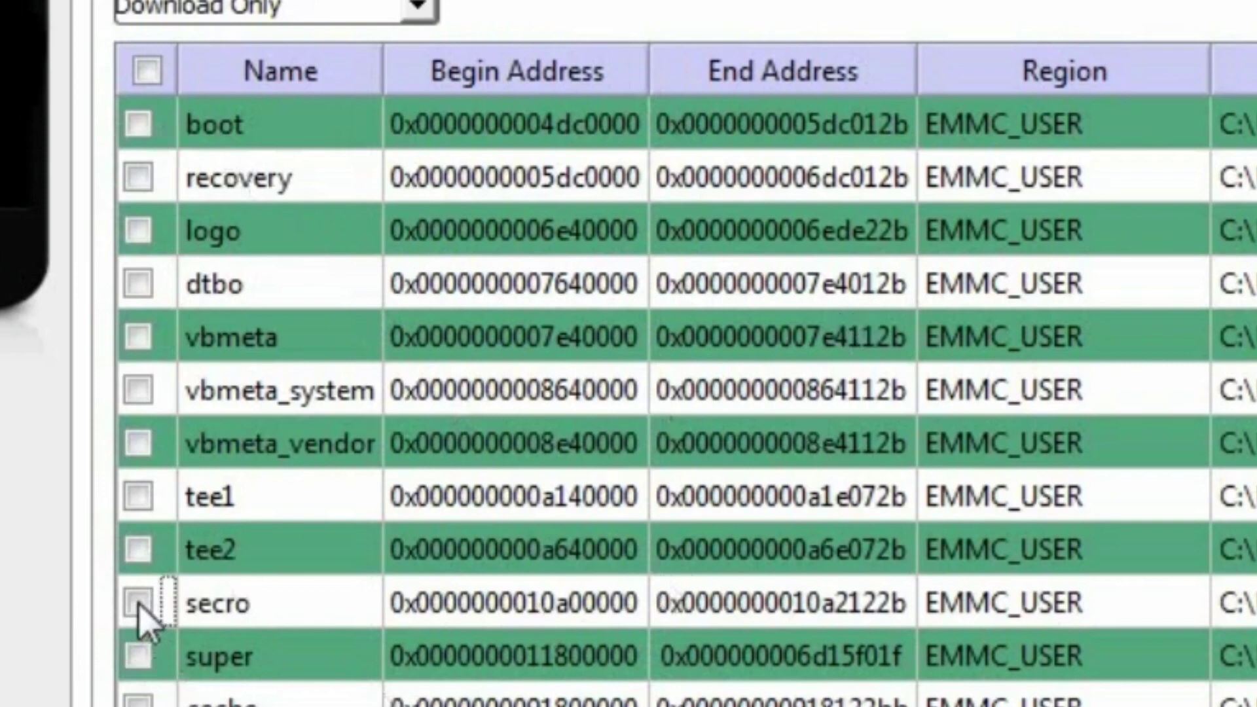
{"action": "scroll", "coordinate": [281, 583], "scroll_direction": "down", "scroll_amount": 1}
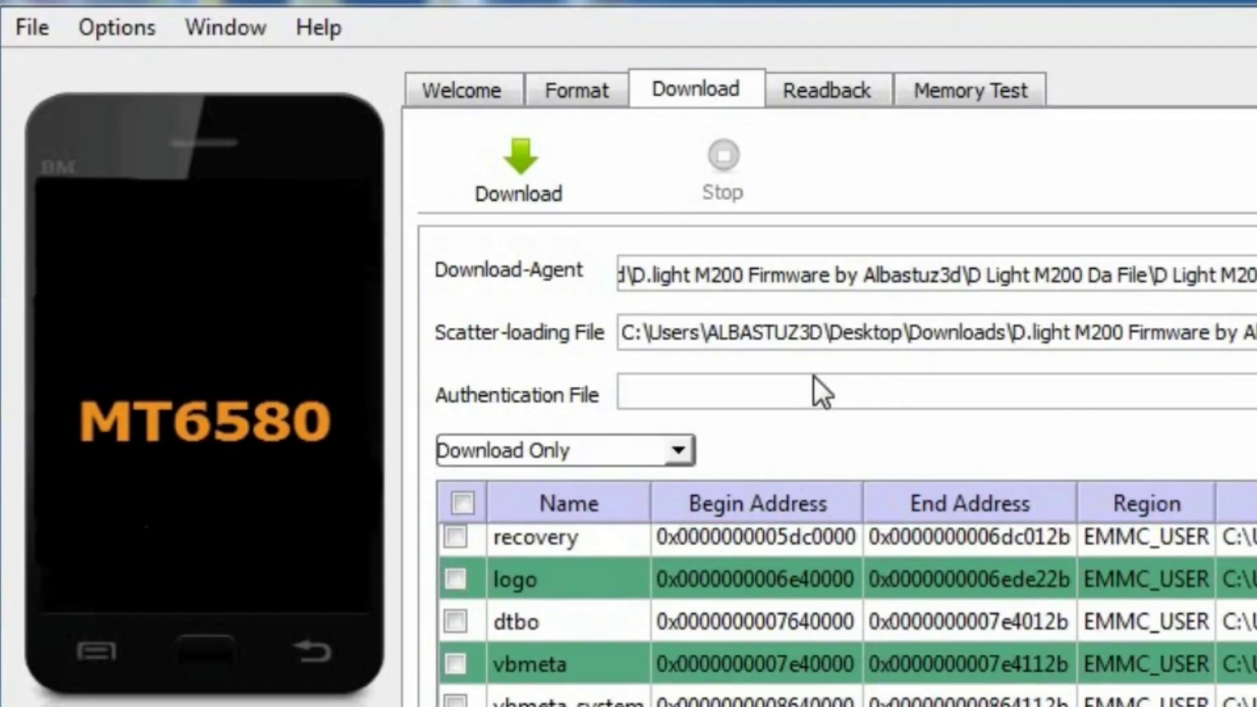
{"action": "left_click", "coordinate": [531, 163]}
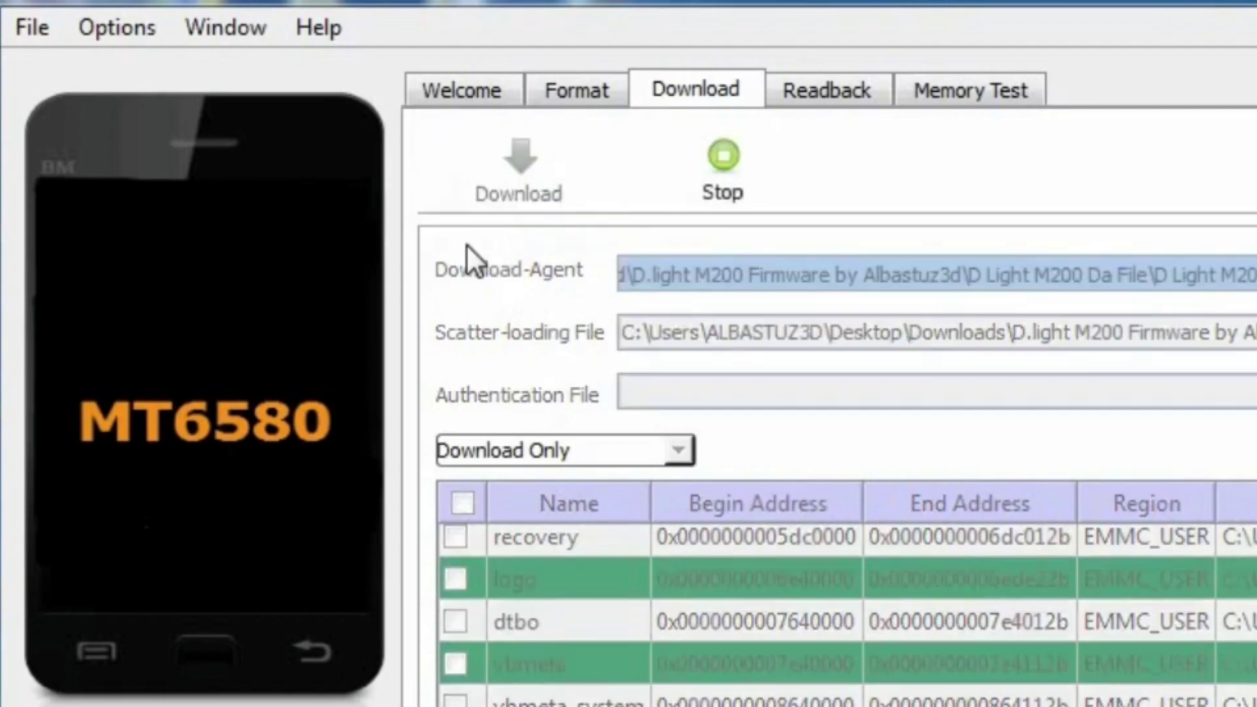